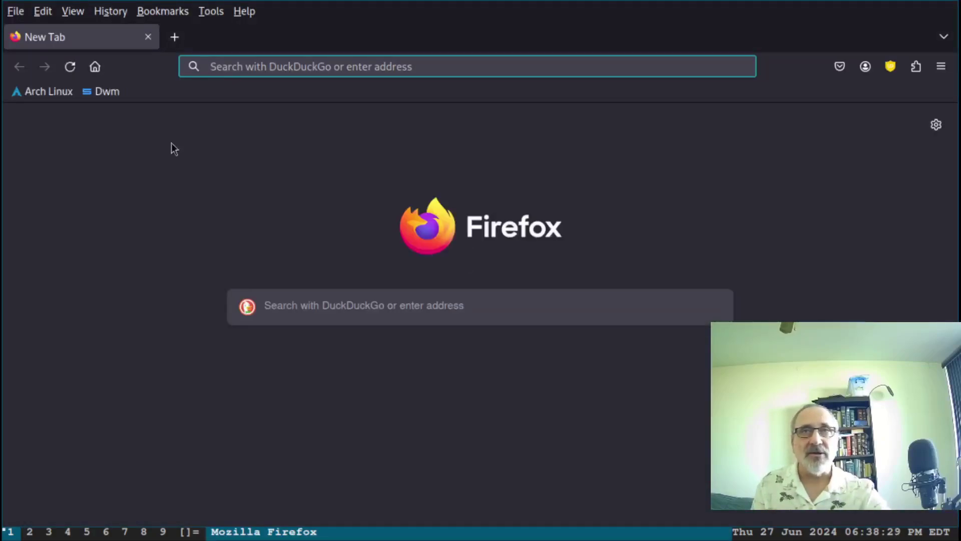
# Go to the Arch Linux website's wiki and open the Display manager article
pyautogui.click(54, 96)
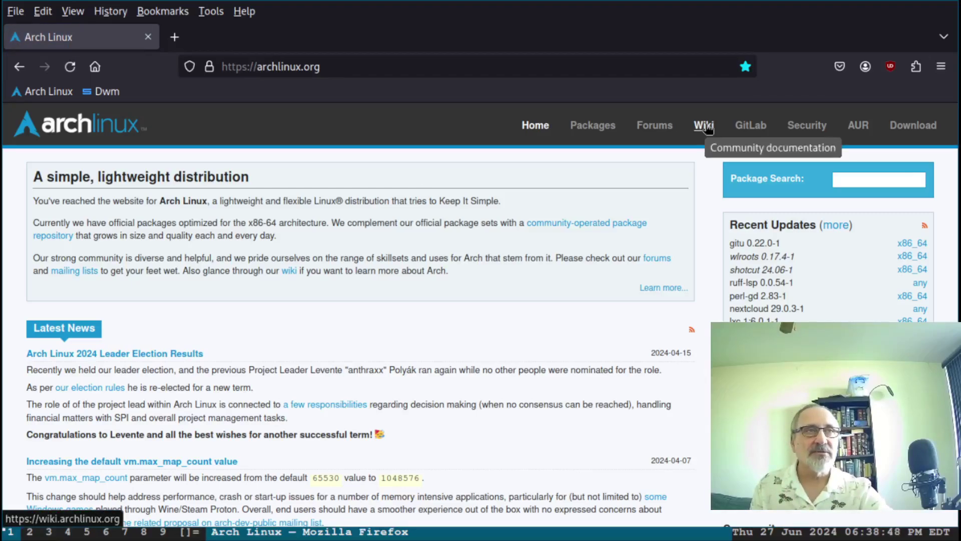
pyautogui.click(705, 126)
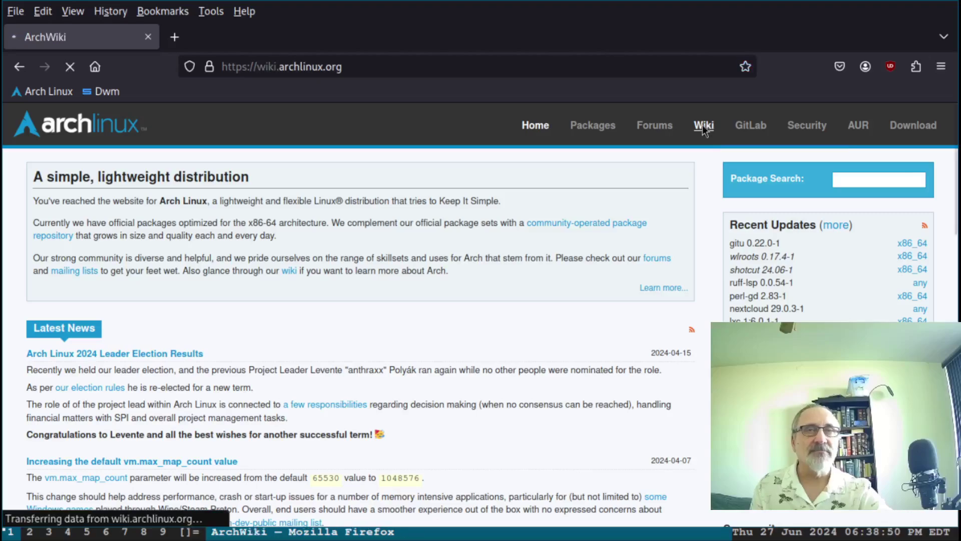
pyautogui.click(384, 175)
pyautogui.write('disp')
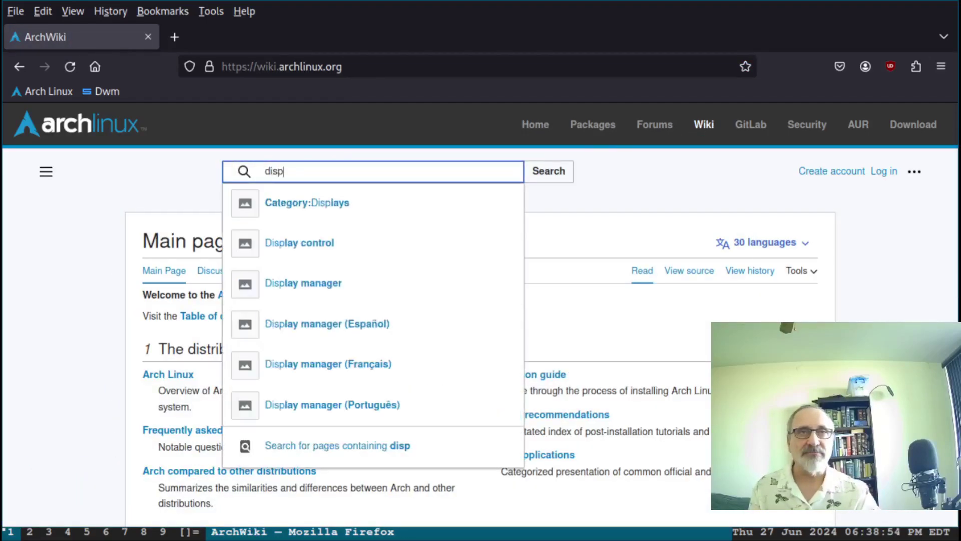
pyautogui.click(307, 292)
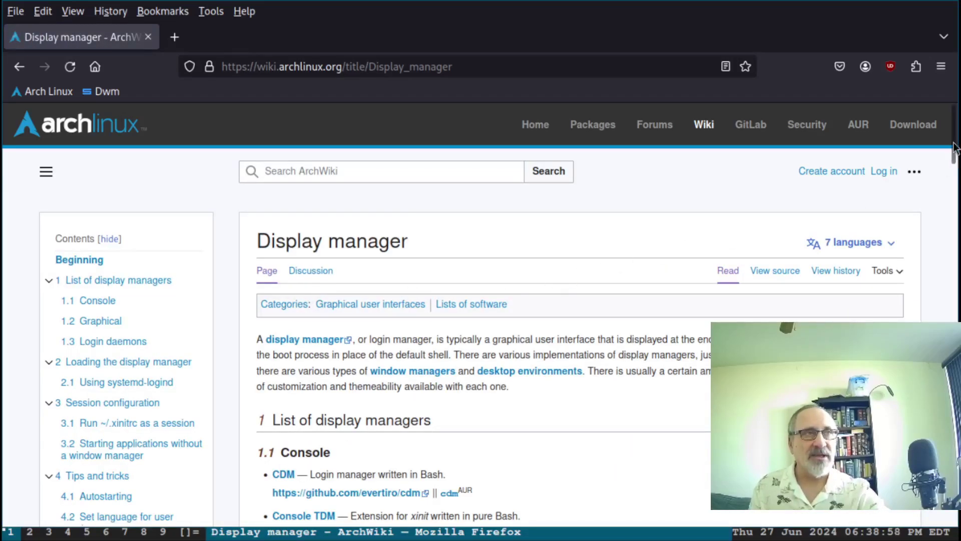
# Review the console and graphical display managers listed in the article
pyautogui.moveTo(954, 147); pyautogui.dragTo(929, 252)
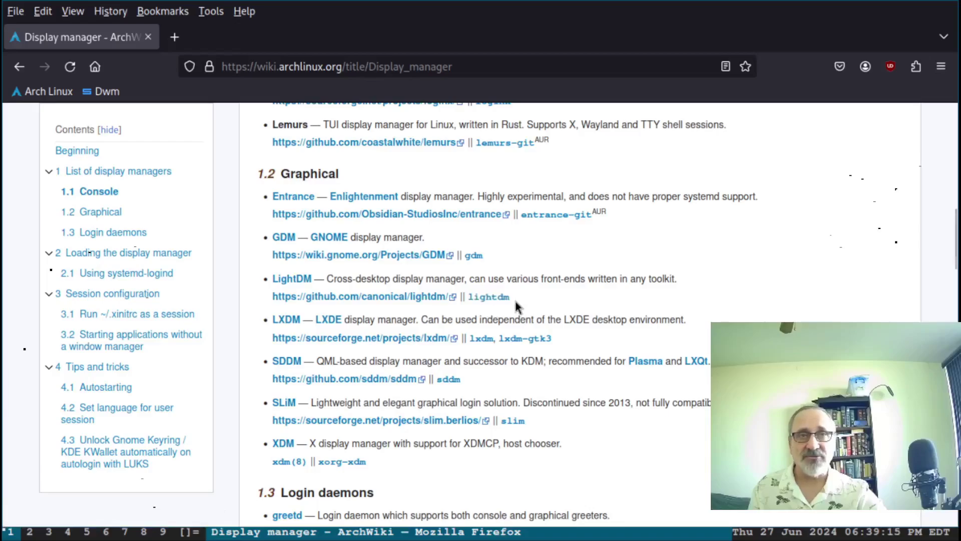
pyautogui.scroll(10, 515, 300)
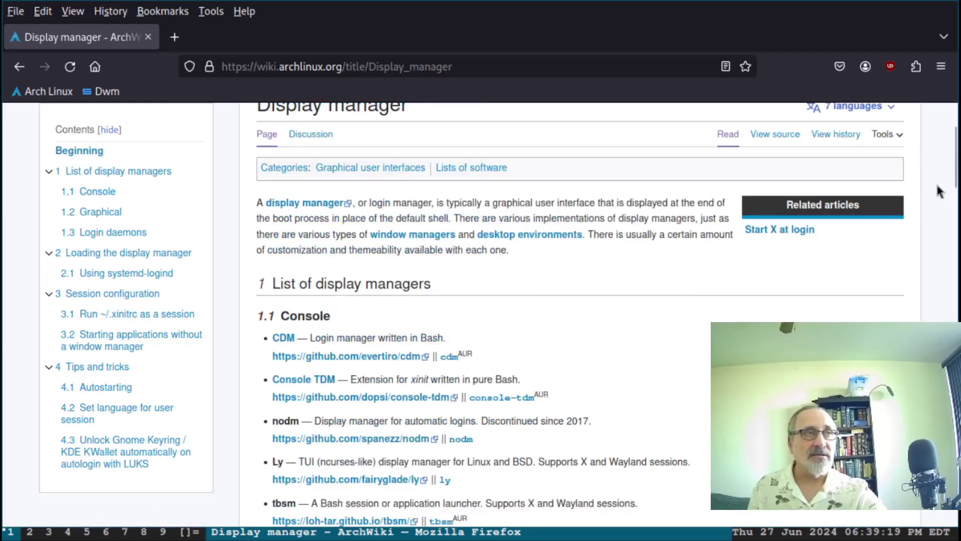
pyautogui.click(954, 193)
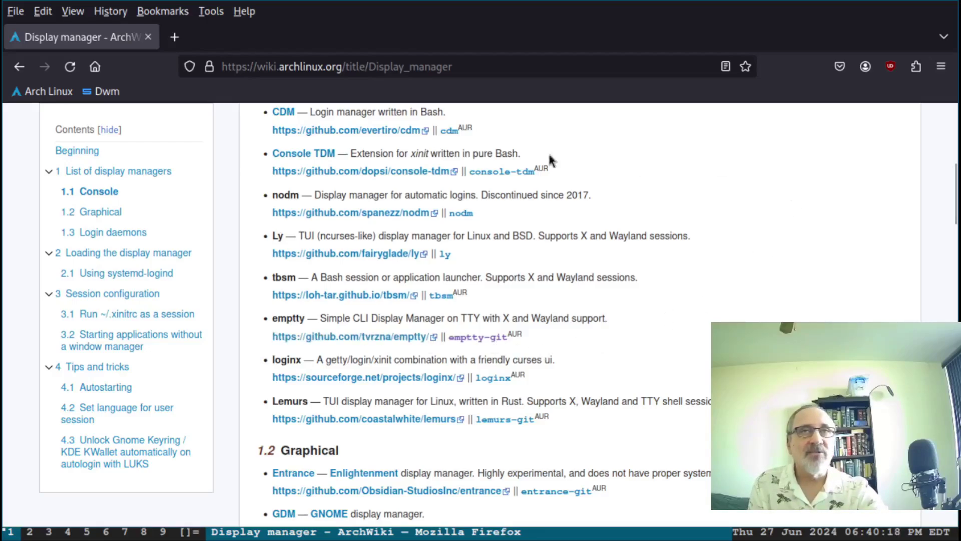
pyautogui.scroll(6, 191, 119)
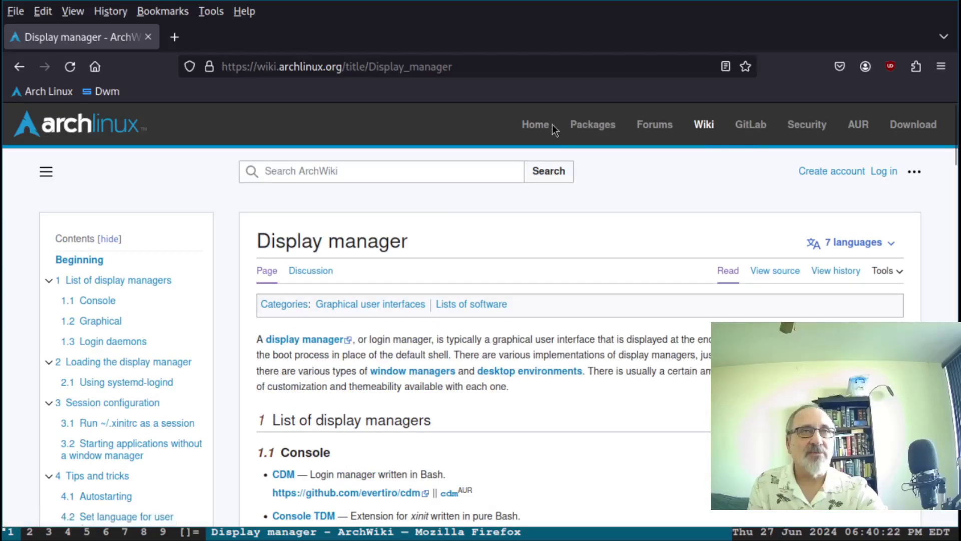
# Open the emptty package's details page in the AUR and copy its Git clone URL
pyautogui.click(858, 125)
pyautogui.write('emp')
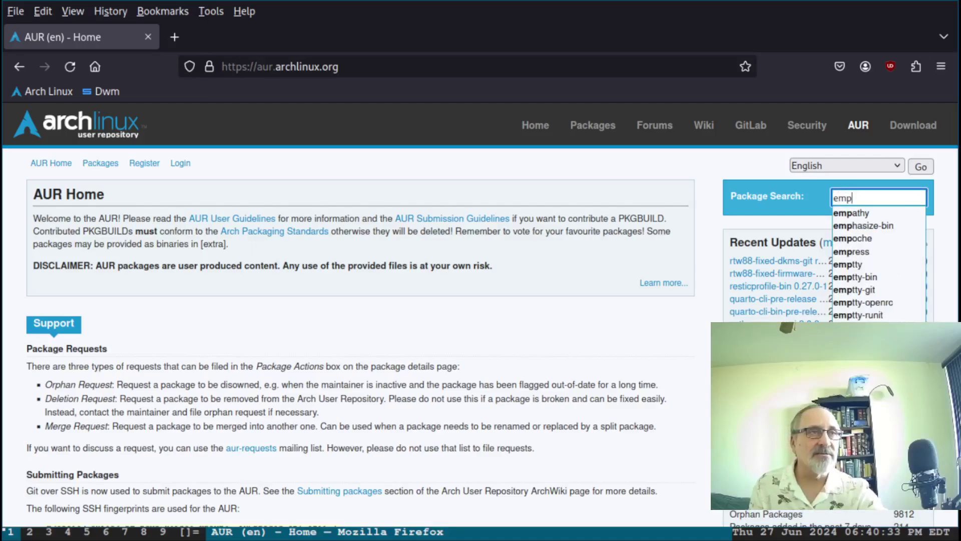
pyautogui.click(848, 266)
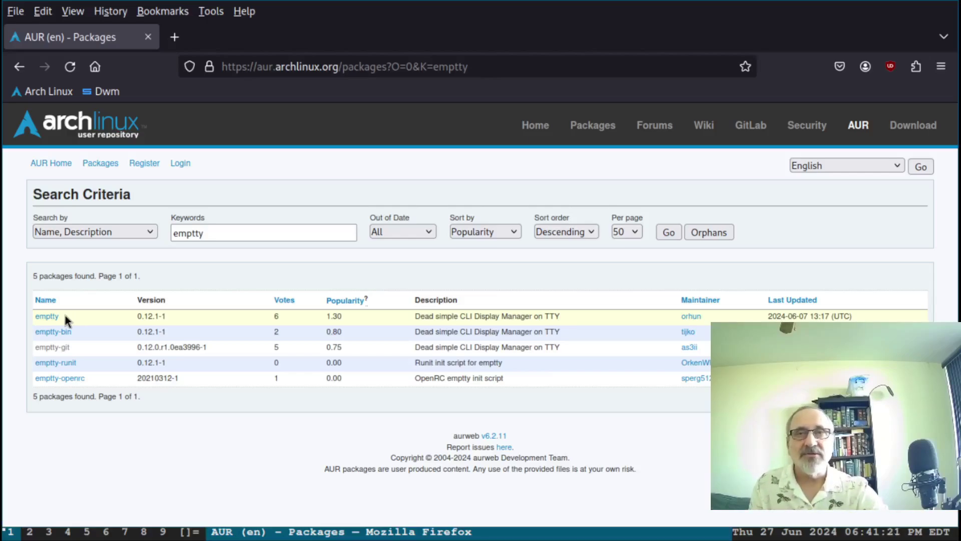
pyautogui.click(47, 317)
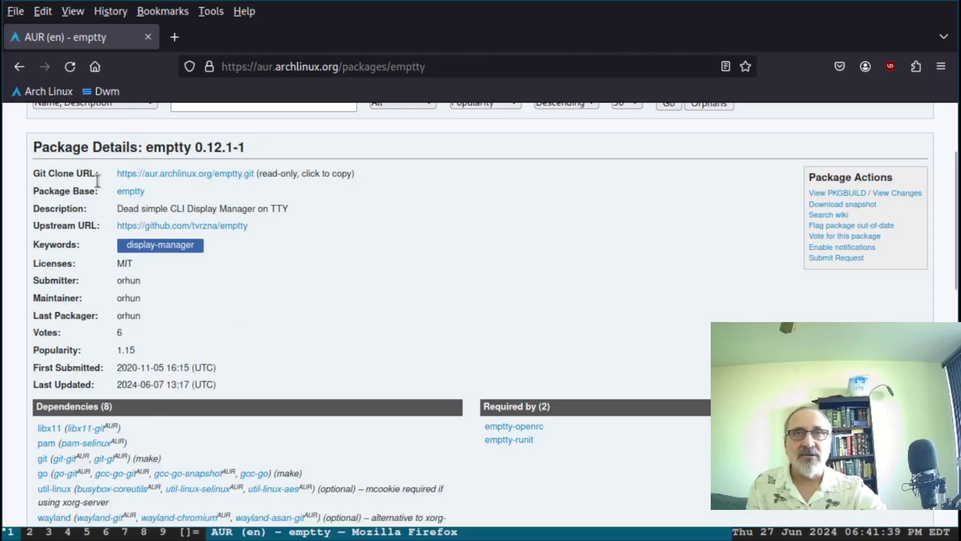
pyautogui.moveTo(112, 176); pyautogui.dragTo(254, 176)
pyautogui.hotkey('ctrl', 'c')
# Open a terminal on workspace 5 and create a directory named Aur in the home folder
pyautogui.click(86, 533)
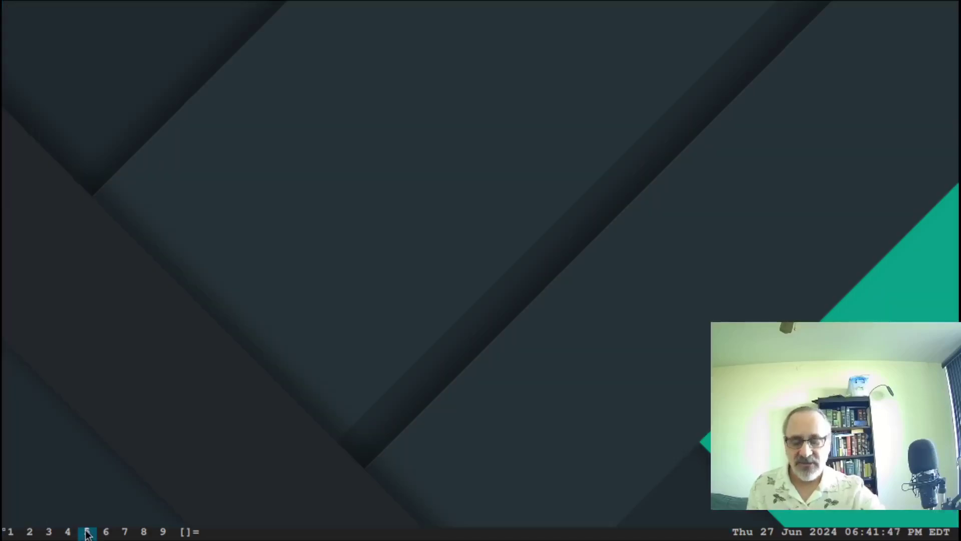
pyautogui.press('super+shift+Return')
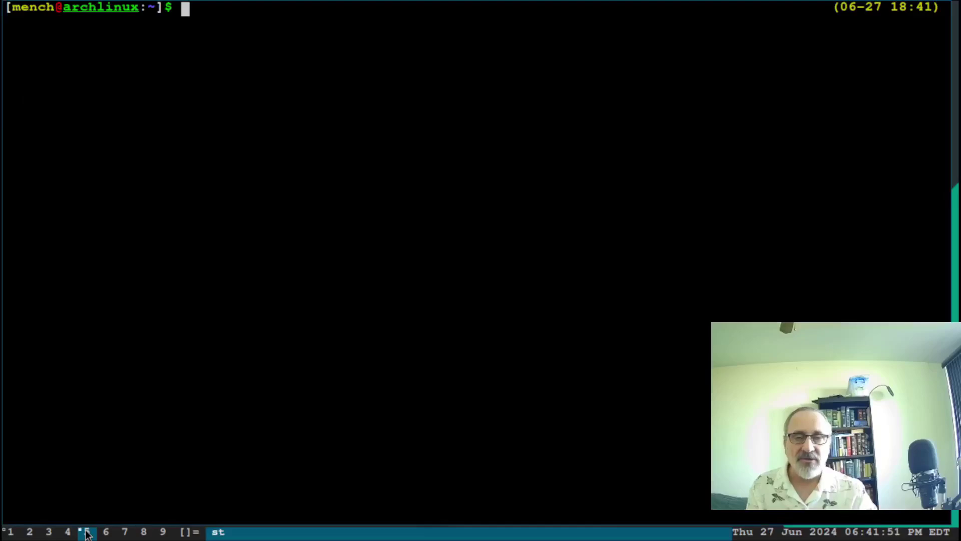
pyautogui.write('mkd')
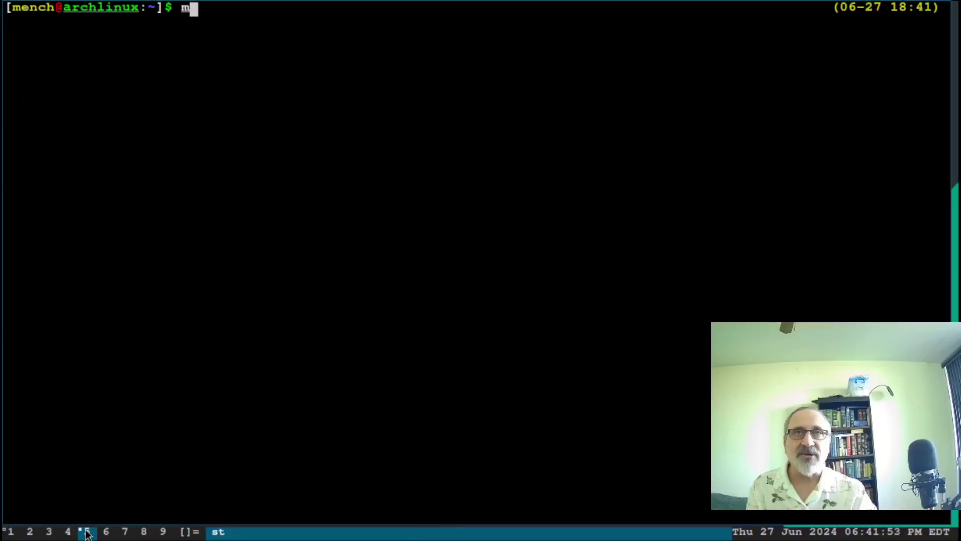
pyautogui.write('ir ')
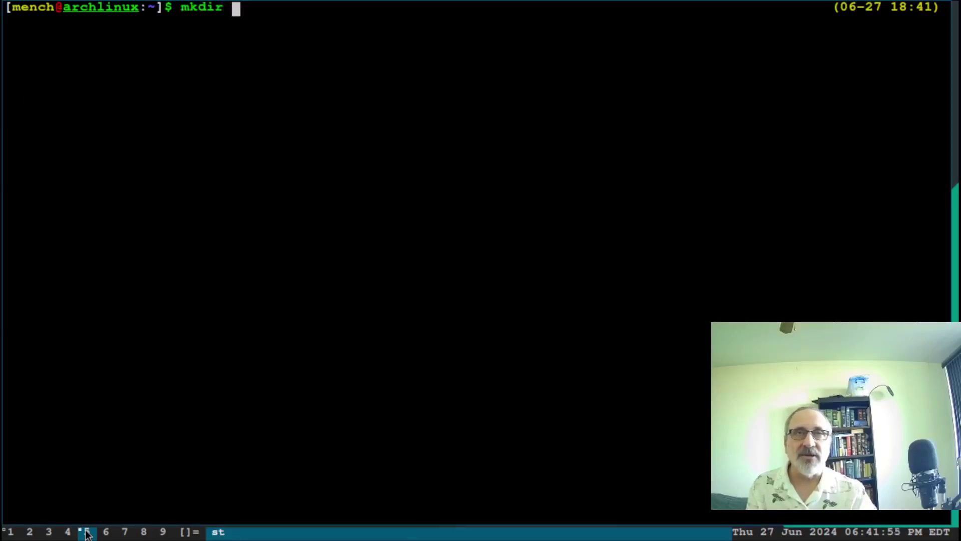
pyautogui.write('aur')
pyautogui.press('BackSpace')
pyautogui.press('BackSpace')
pyautogui.press('BackSpace')
pyautogui.write('Aur')
pyautogui.press('Tab')
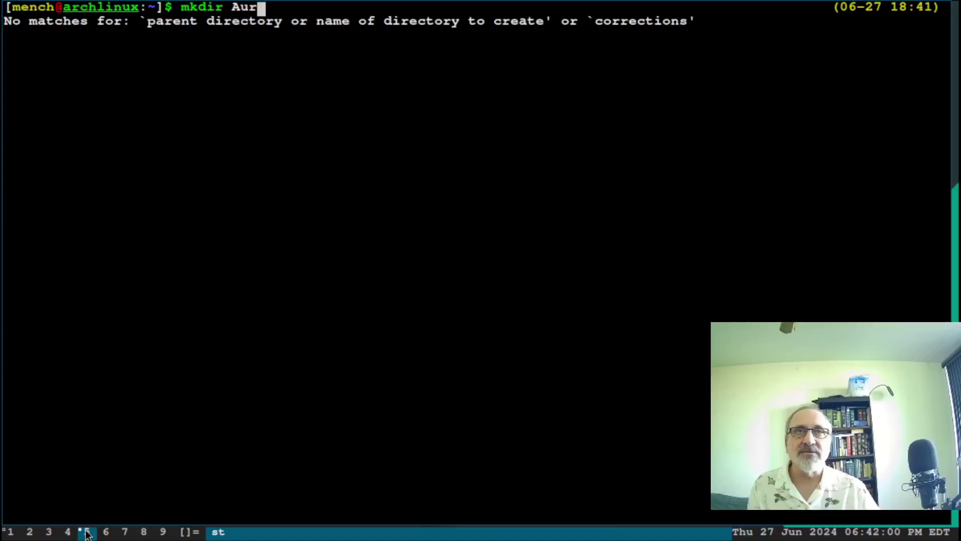
pyautogui.press('Return')
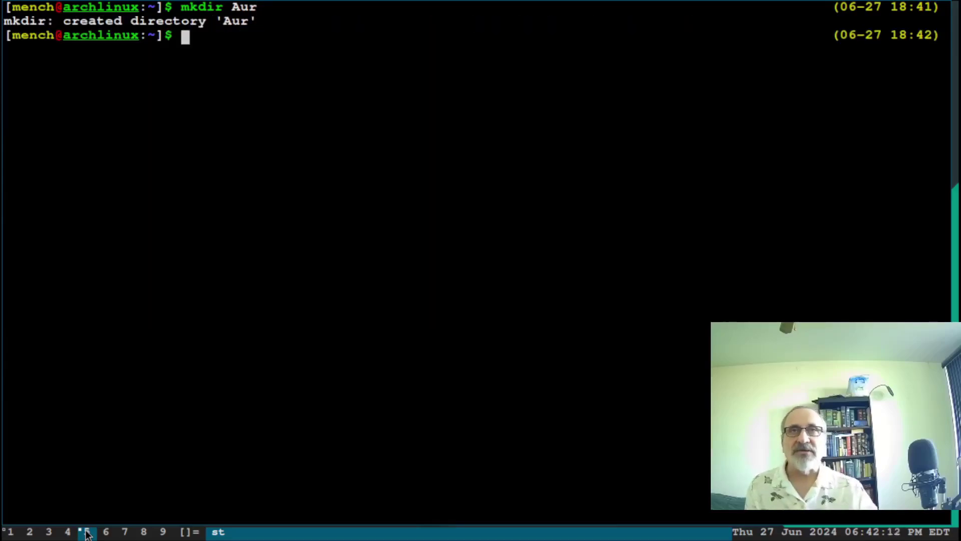
pyautogui.write('cd aur')
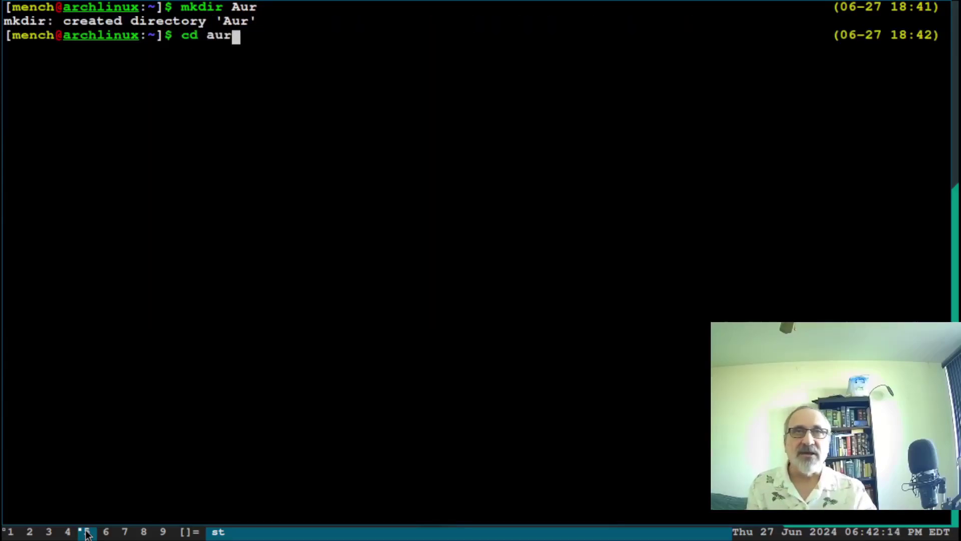
pyautogui.press('Tab')
pyautogui.press('Return')
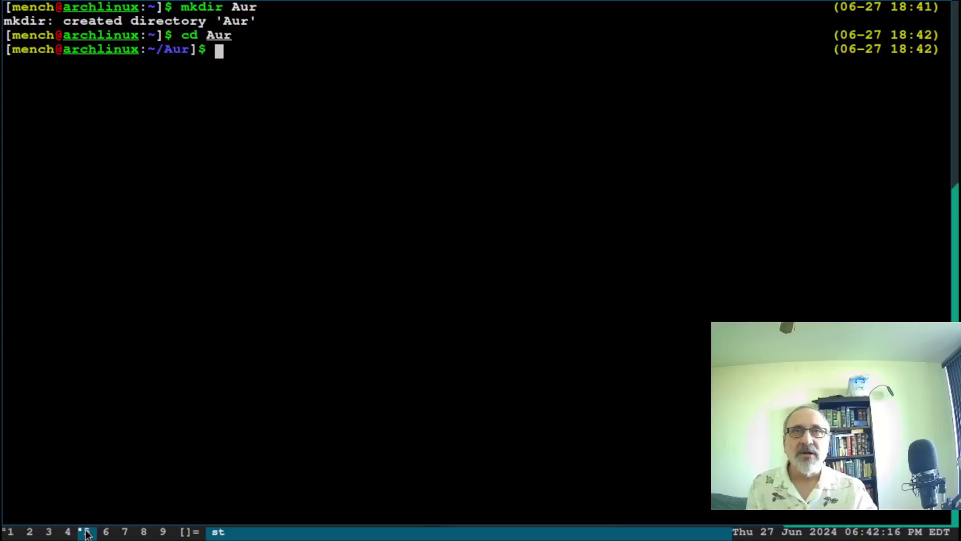
pyautogui.write('git clone')
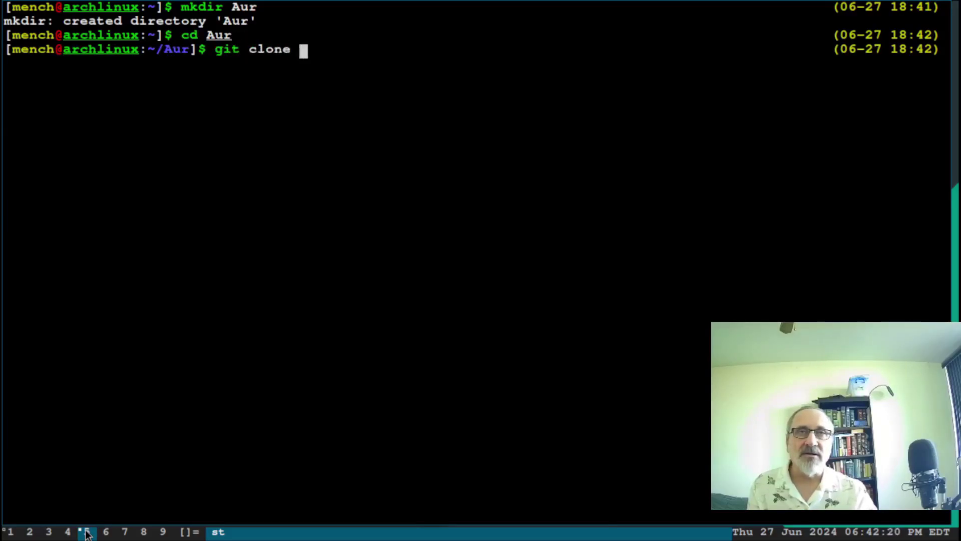
pyautogui.hotkey('ctrl', 'shift', 'v')
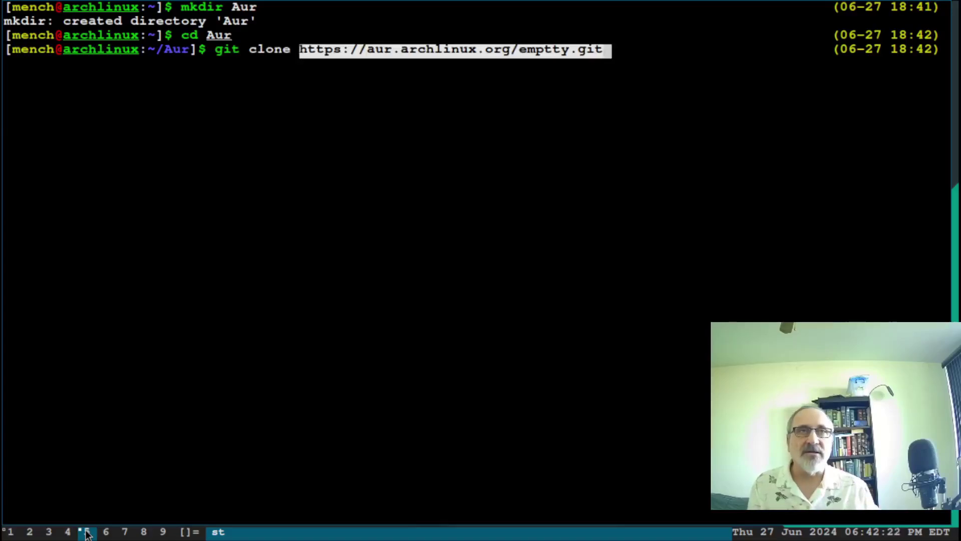
pyautogui.press('Return')
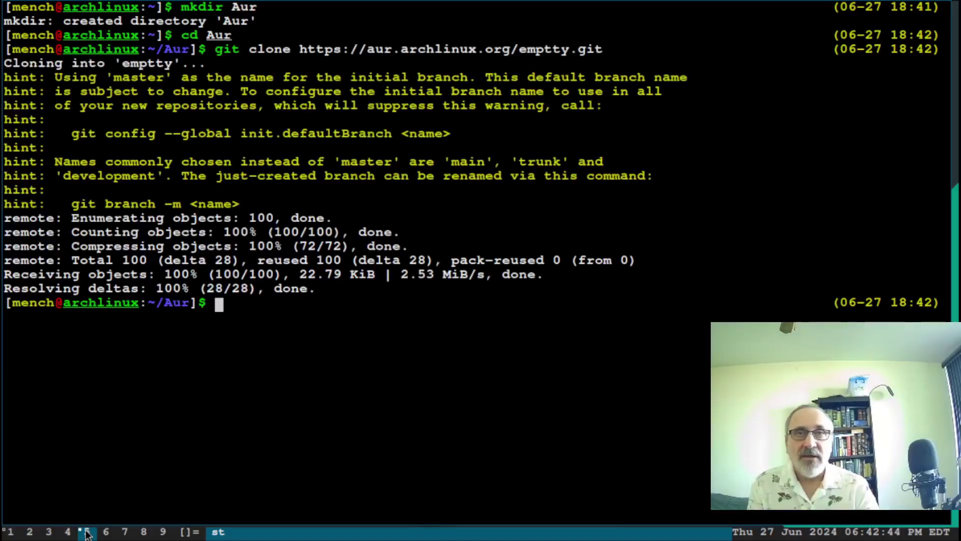
# Change into the cloned emptty directory and list its files
pyautogui.write('cd ')
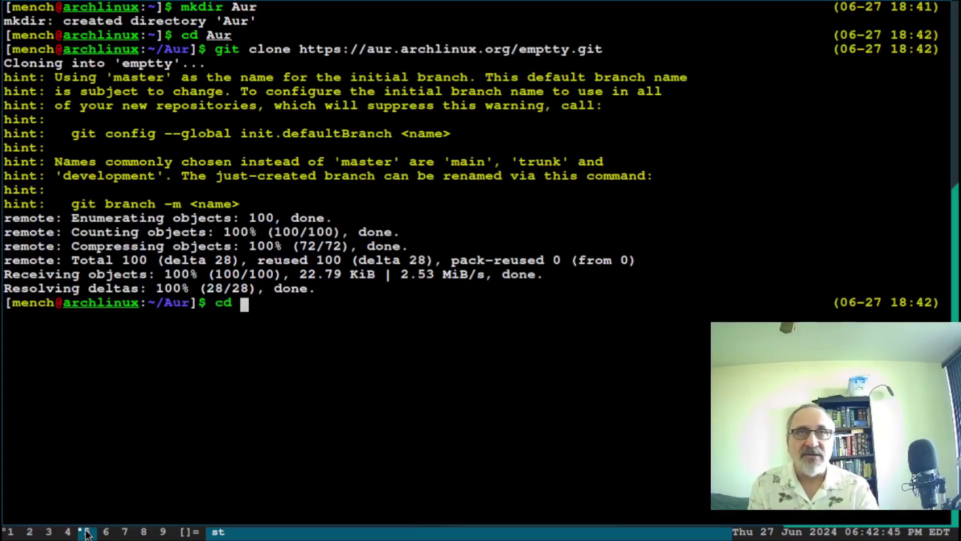
pyautogui.write('emp')
pyautogui.press('Tab')
pyautogui.press('Return')
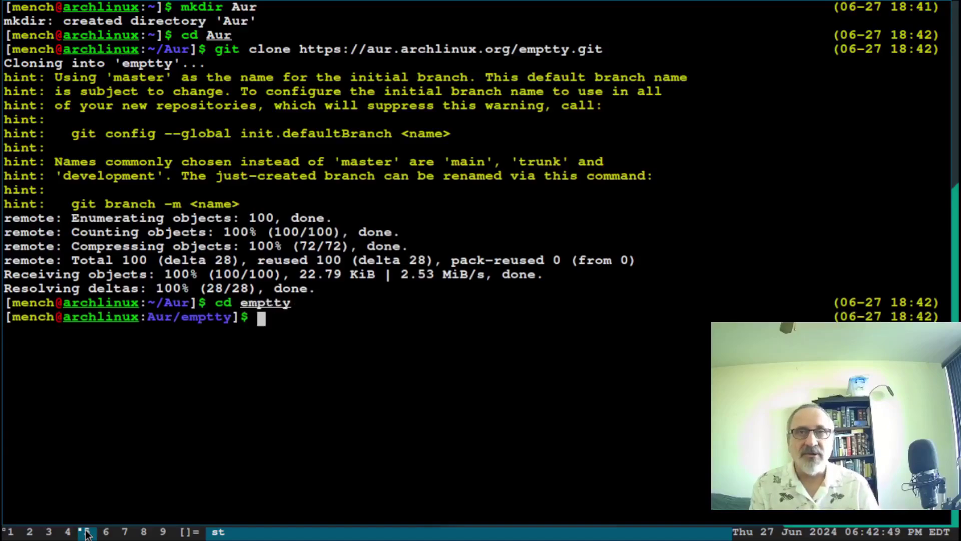
pyautogui.write('ls')
pyautogui.press('Return')
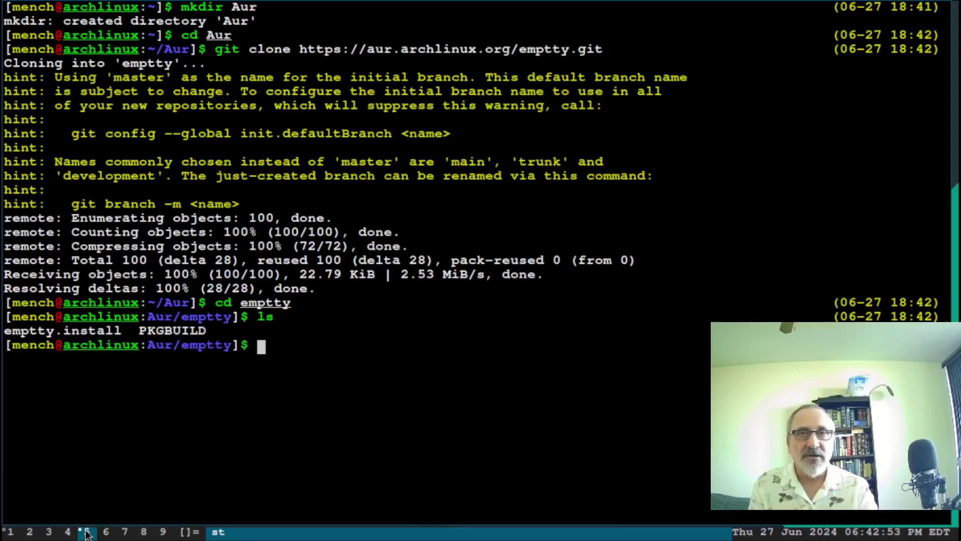
# Read through the PKGBUILD file with less to check its dependencies and build instructions
pyautogui.write('les')
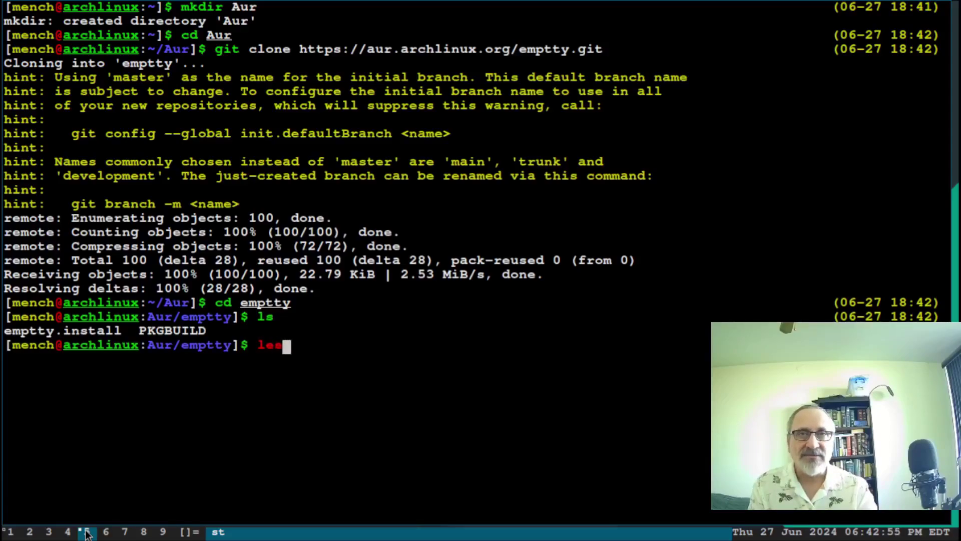
pyautogui.write('s pkg')
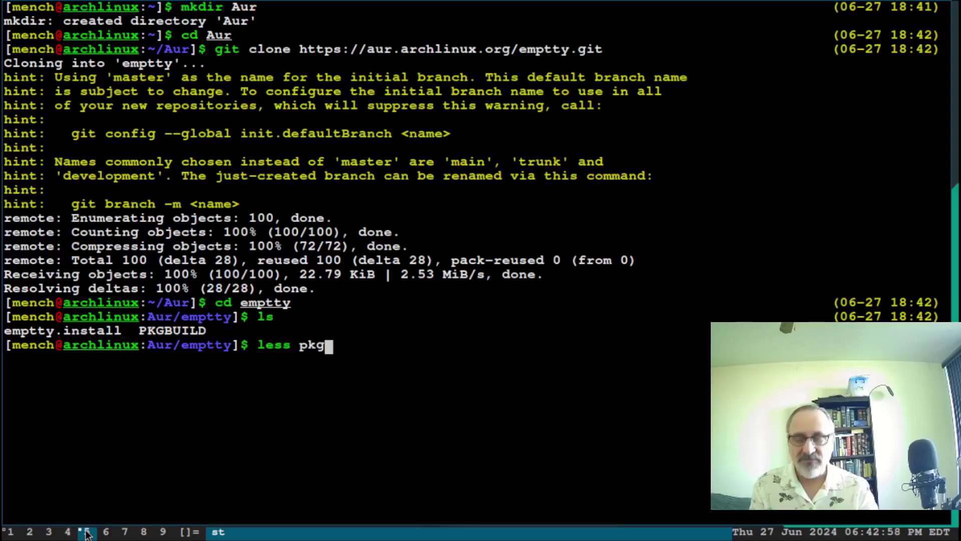
pyautogui.press('Tab')
pyautogui.press('Return')
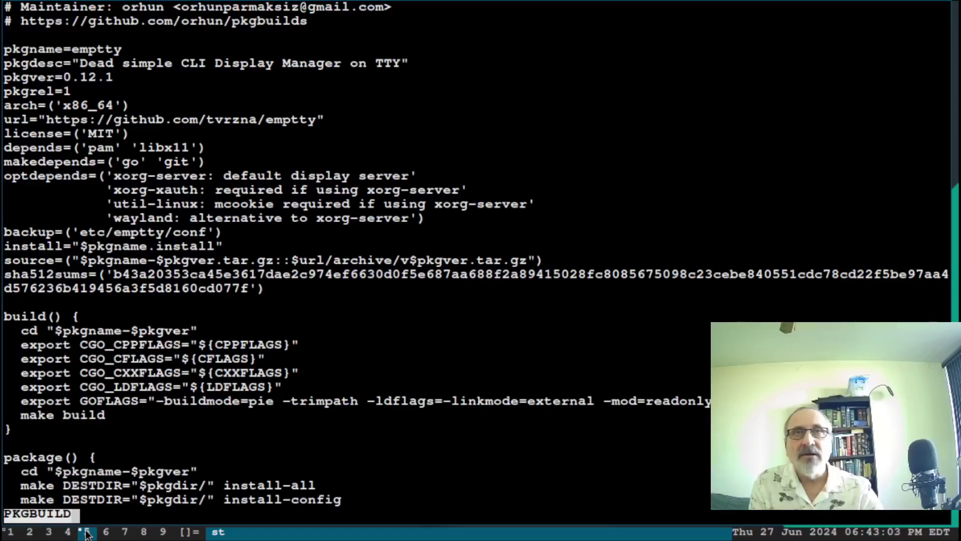
pyautogui.press('Down')
pyautogui.press('Down')
pyautogui.press('Down')
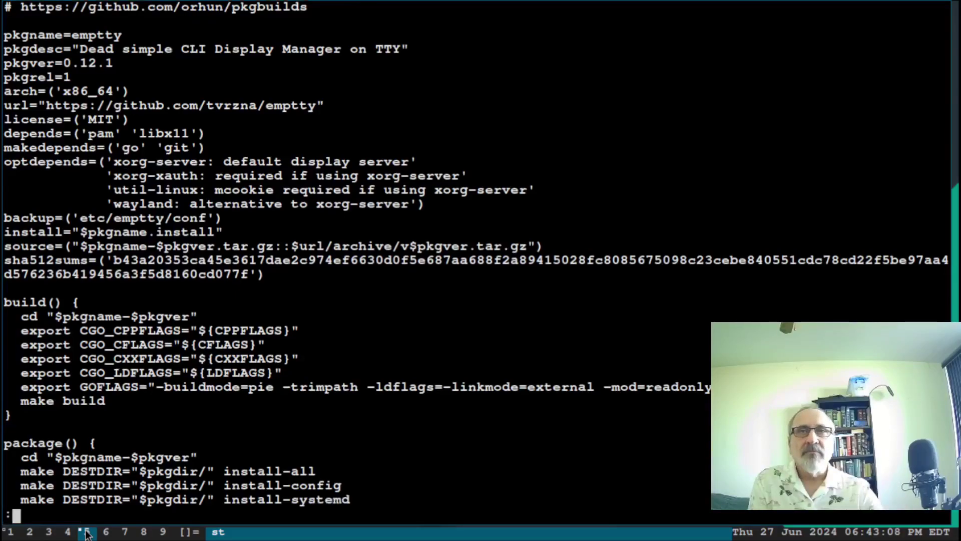
pyautogui.press('Up')
pyautogui.press('Up')
pyautogui.press('Up')
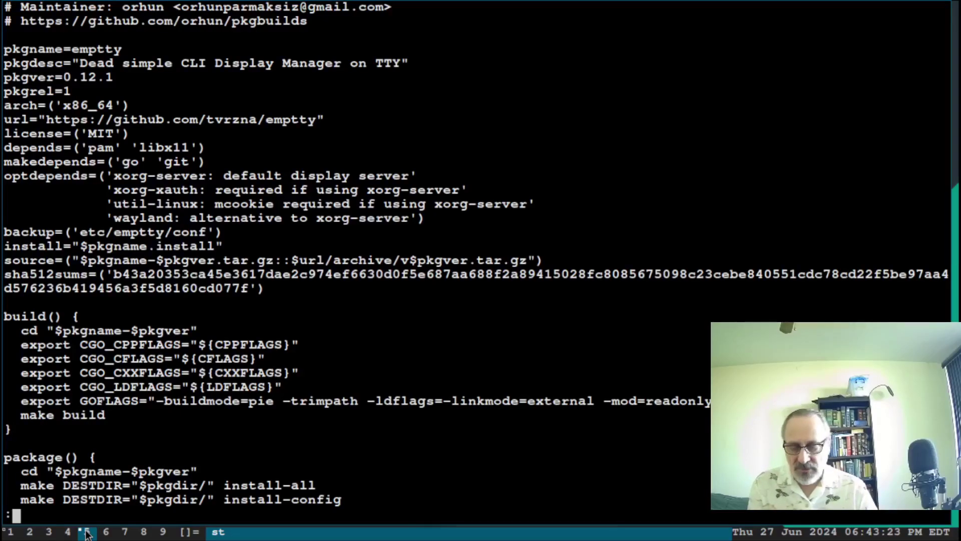
pyautogui.press('q')
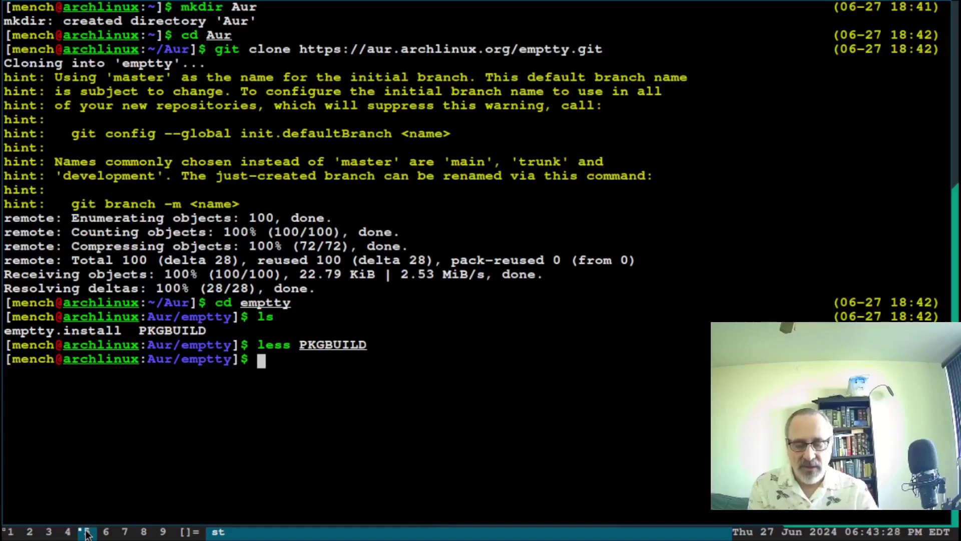
# Run makepkg -sic in the emptty directory and enter the sudo password to resolve the missing dependencies
pyautogui.write('mak')
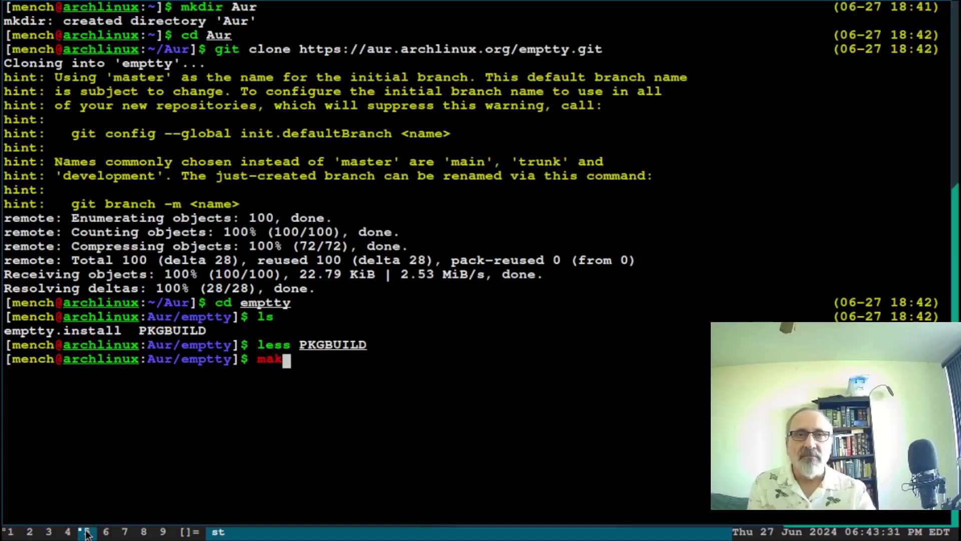
pyautogui.write('epkg')
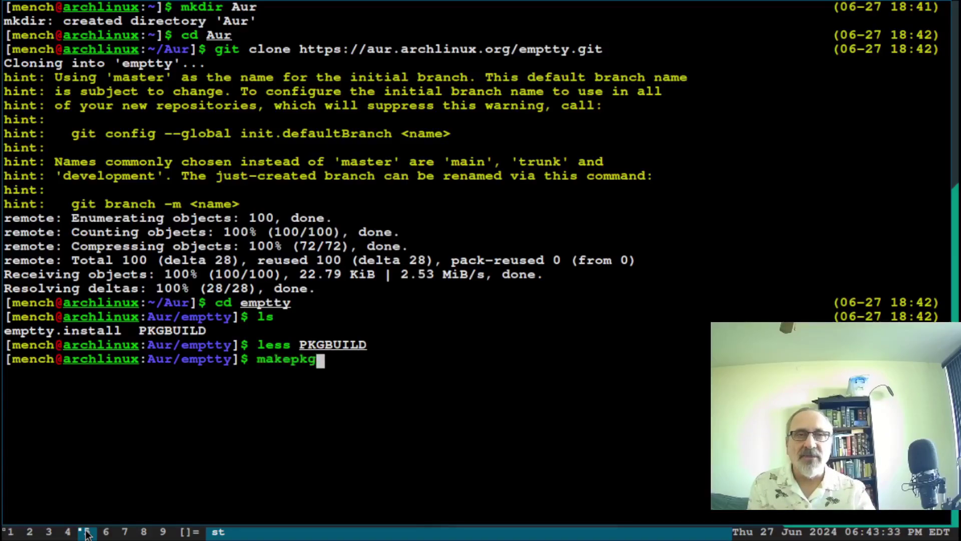
pyautogui.write(' -sic')
pyautogui.press('Return')
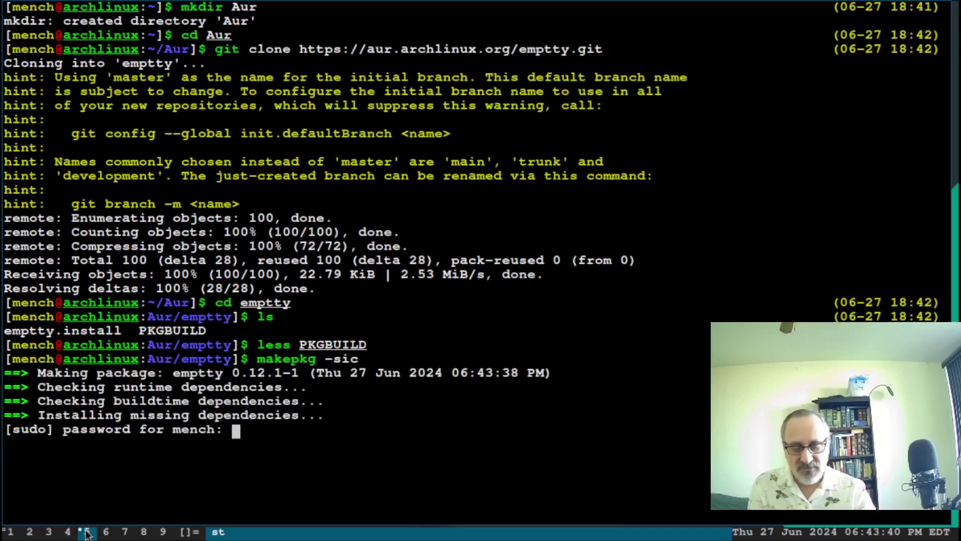
pyautogui.press('Return')
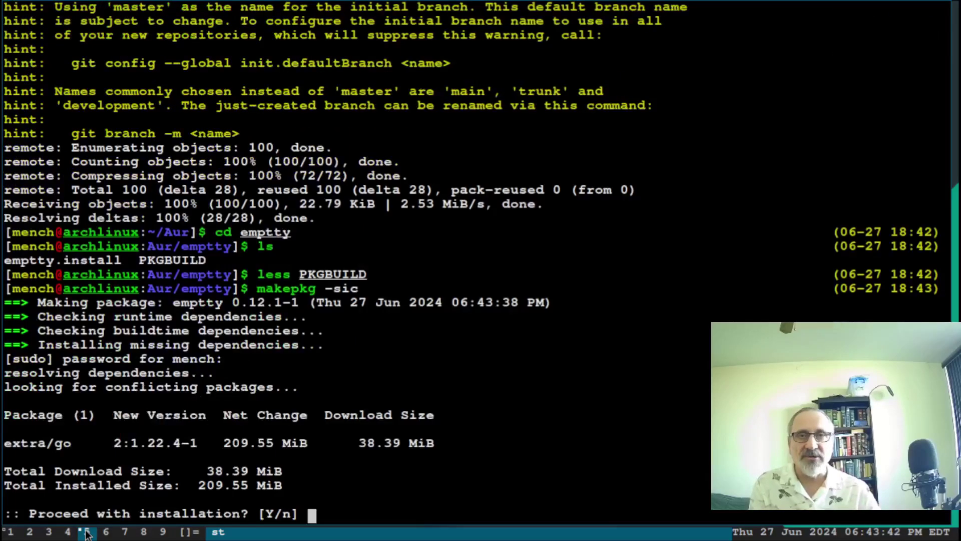
# Approve installing the go dependency and the built emptty packages, and return to the home directory
pyautogui.press('Return')
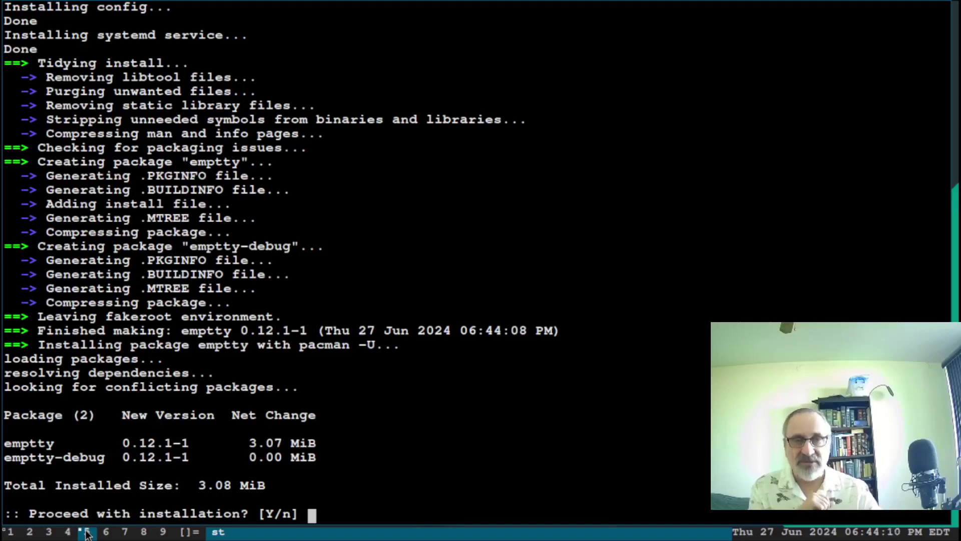
pyautogui.press('Return')
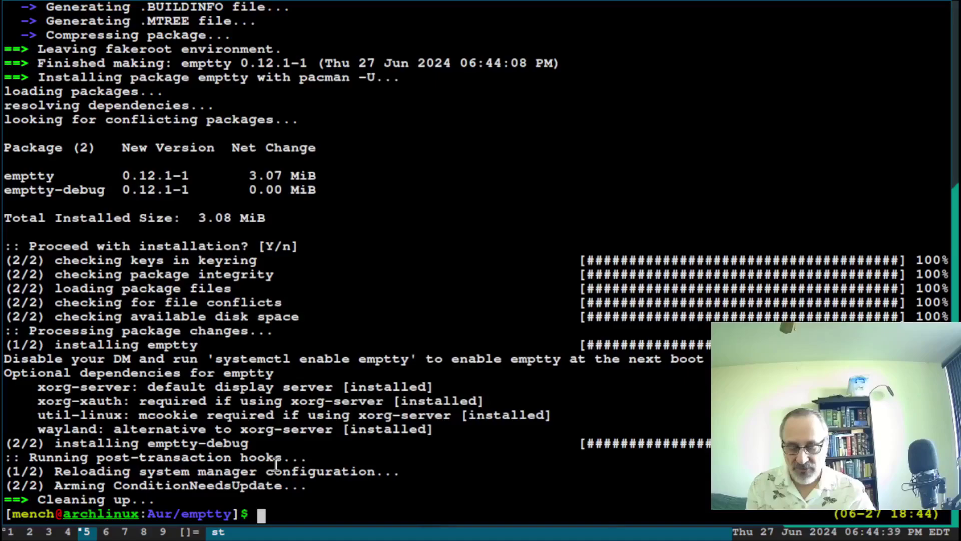
pyautogui.write('cd')
pyautogui.press('Return')
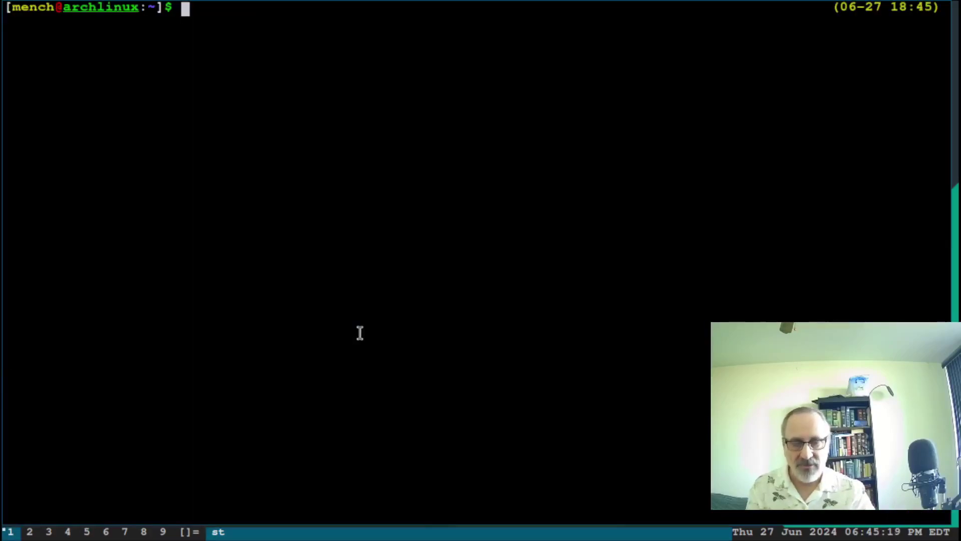
# Enable the display manager with sudo systemctl enable emptty, entering the sudo password, and reboot the machine
pyautogui.write('sudo s')
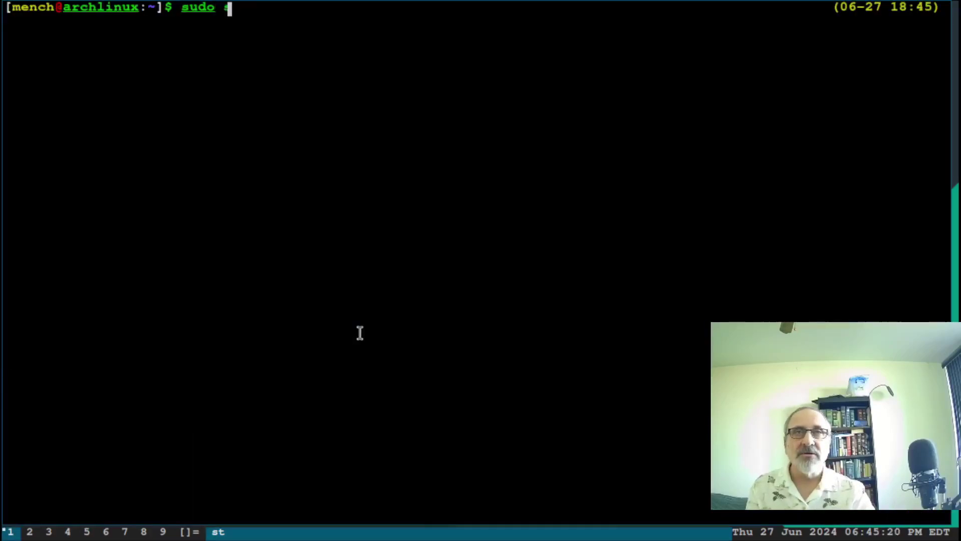
pyautogui.write('ystem')
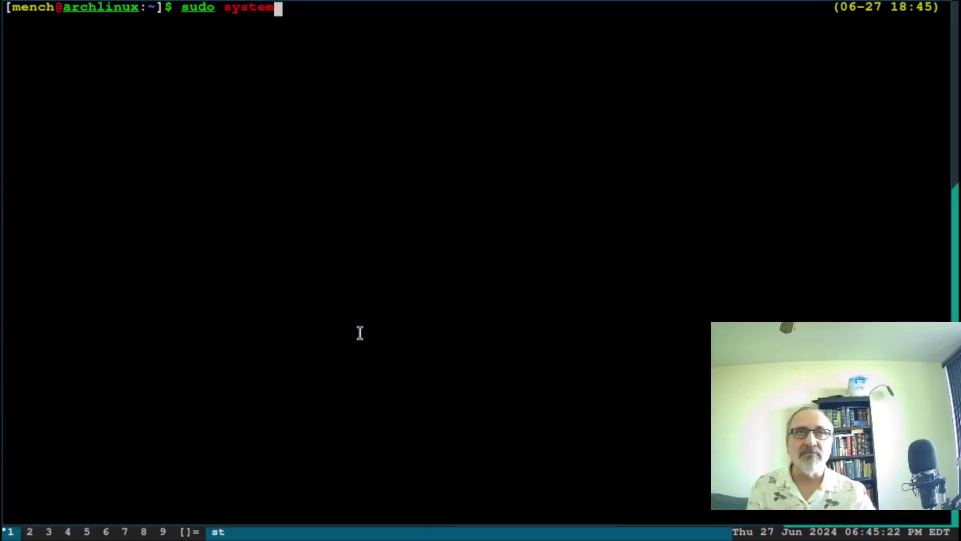
pyautogui.write('ctl ena')
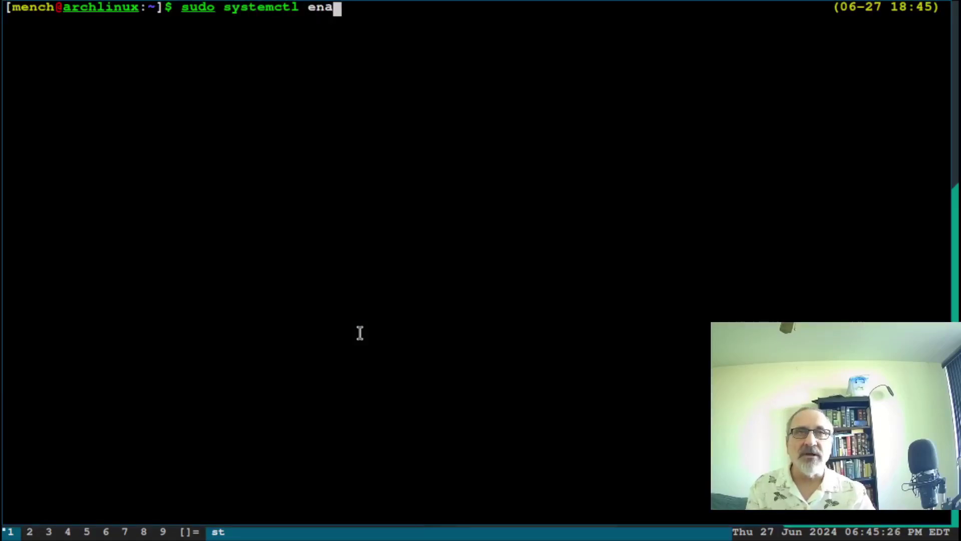
pyautogui.write('ble e')
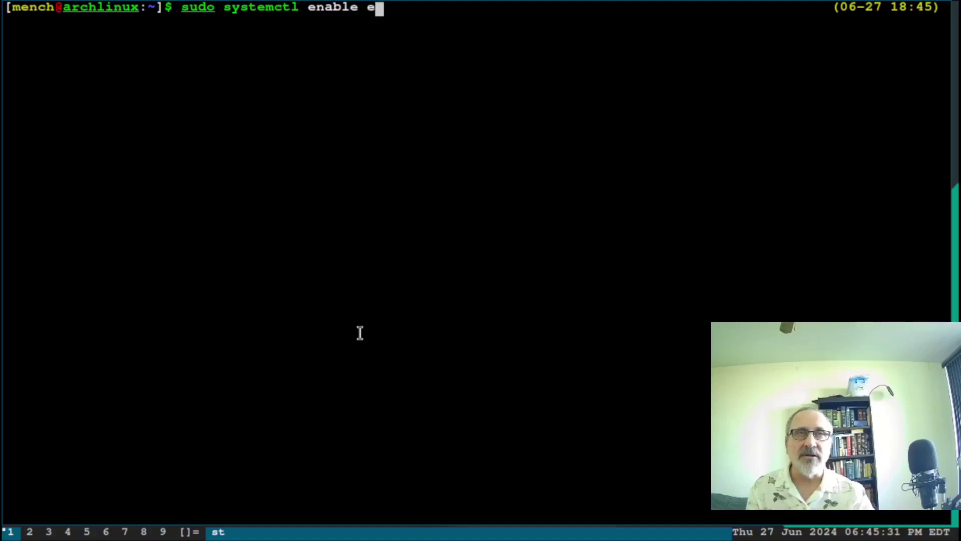
pyautogui.write('mptty')
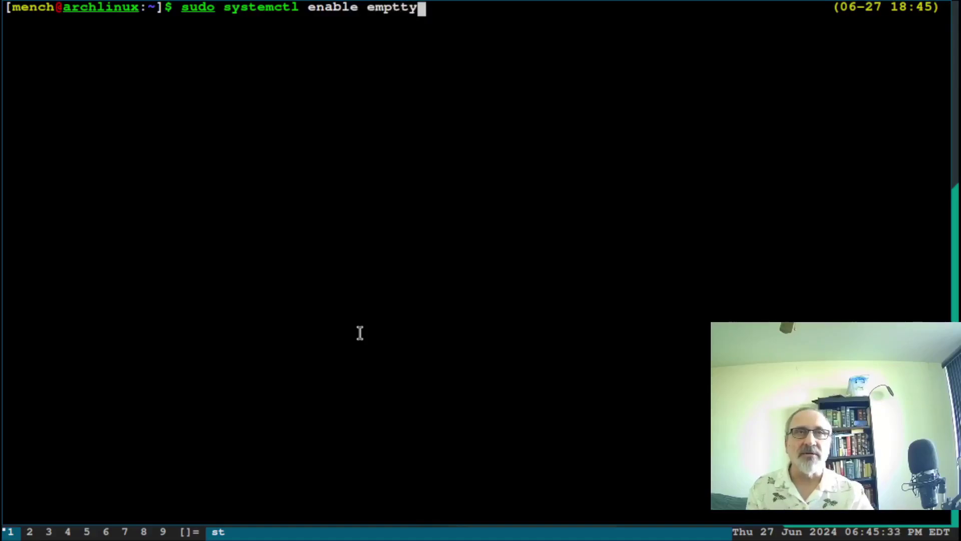
pyautogui.press('Return')
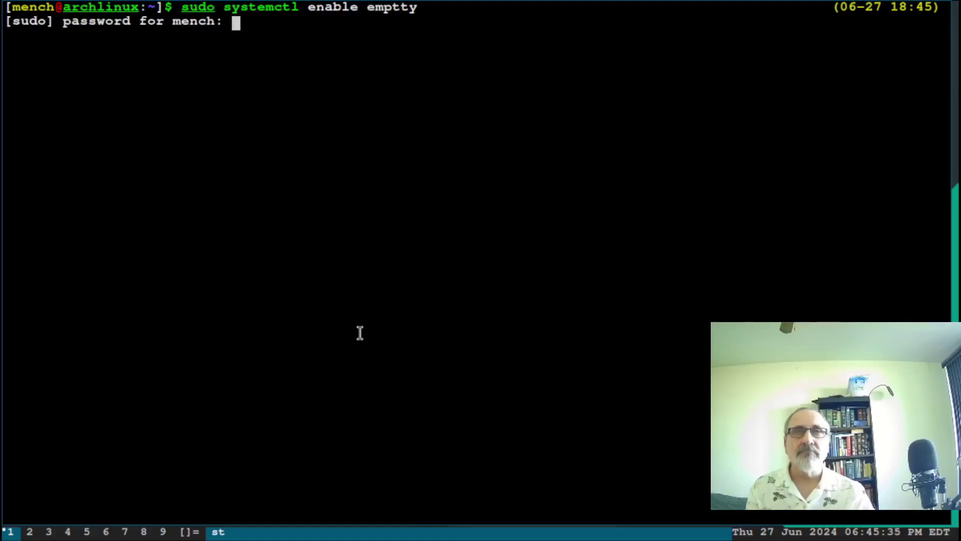
pyautogui.press('Return')
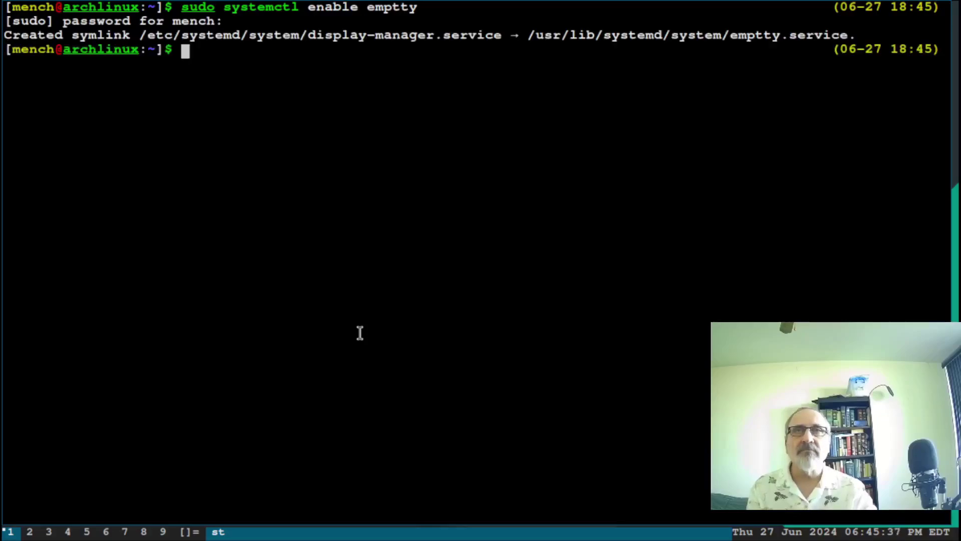
pyautogui.write('reboot')
pyautogui.press('Return')
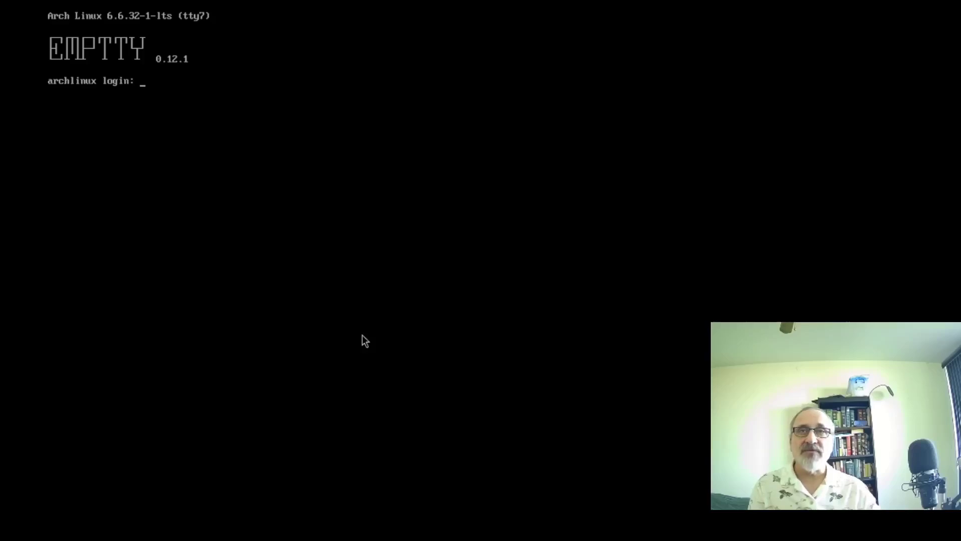
# Log in at the emptty prompt with the account's username and password, choosing session 0 (awesome)
pyautogui.write('mench')
pyautogui.press('Return')
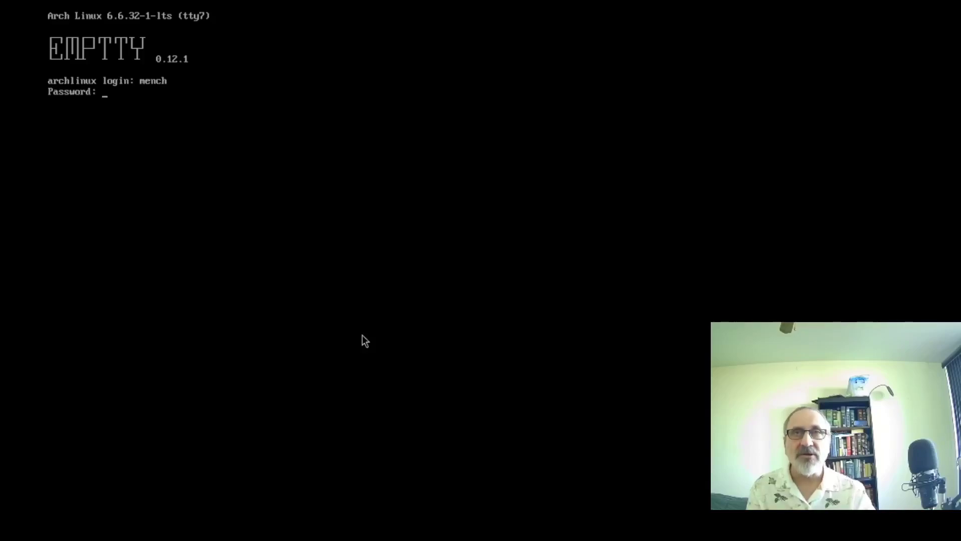
pyautogui.press('Return')
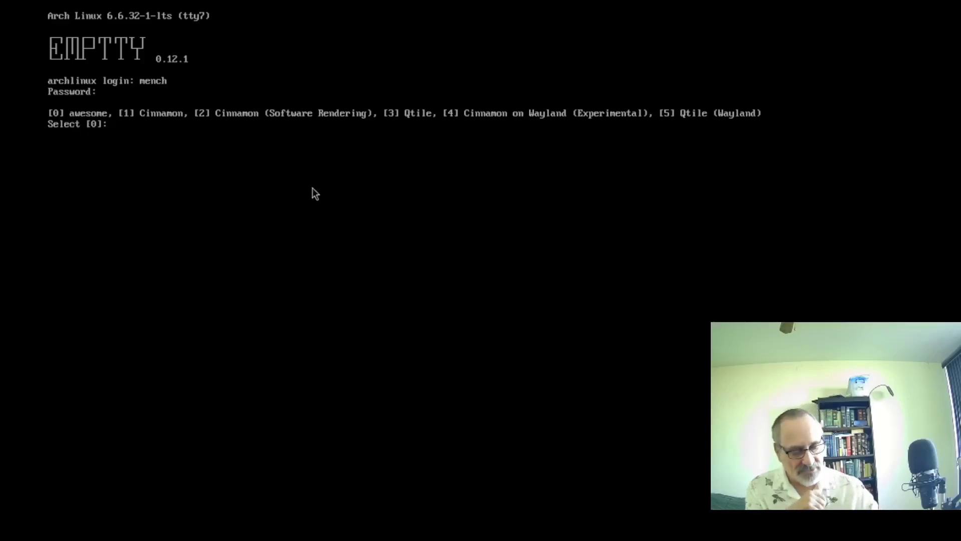
pyautogui.write('0')
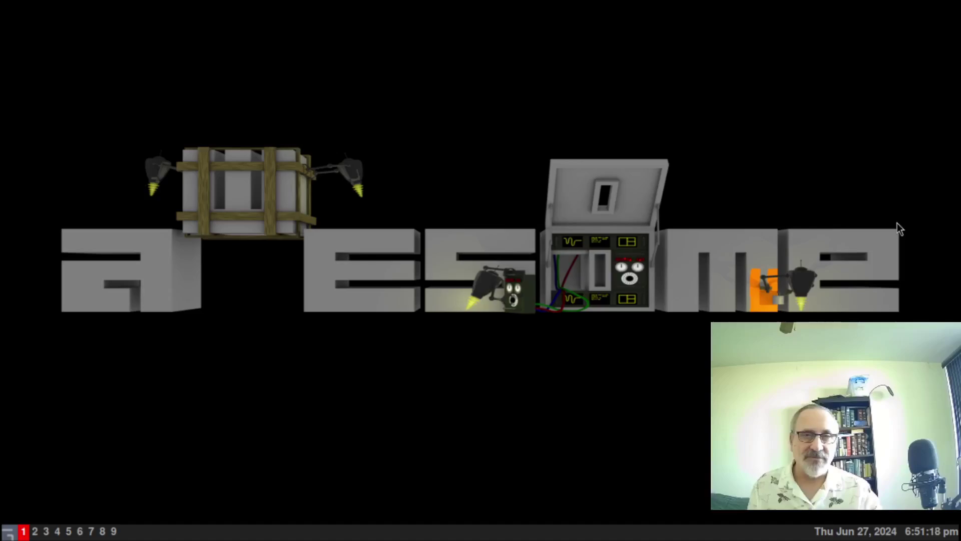
# Open a terminal, switch to the /usr/share/xsessions directory and clear the screen
pyautogui.press('super+Return')
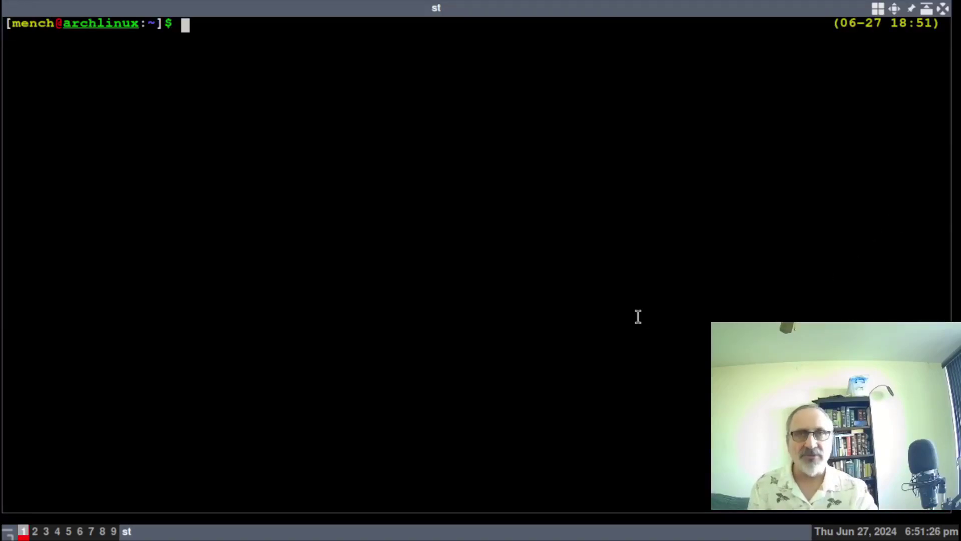
pyautogui.write('/')
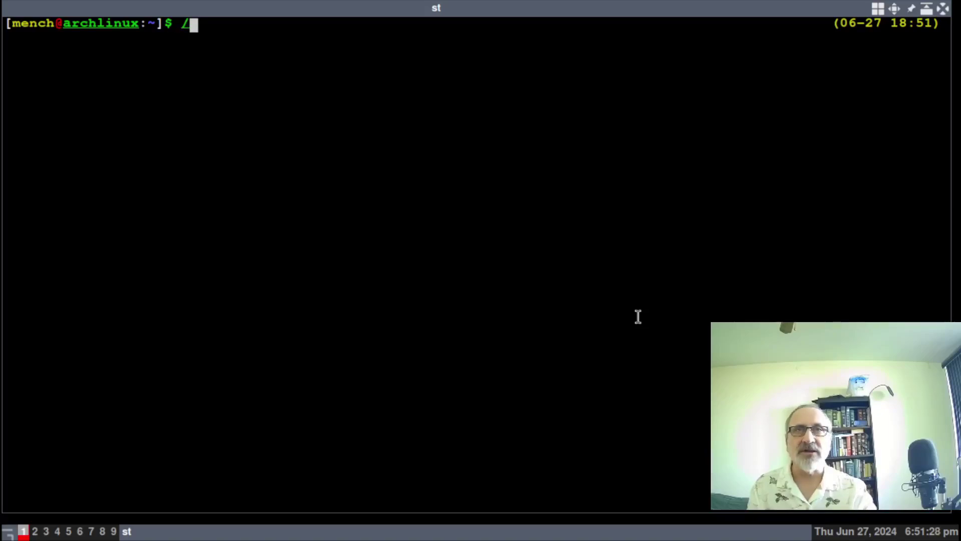
pyautogui.write('usr/')
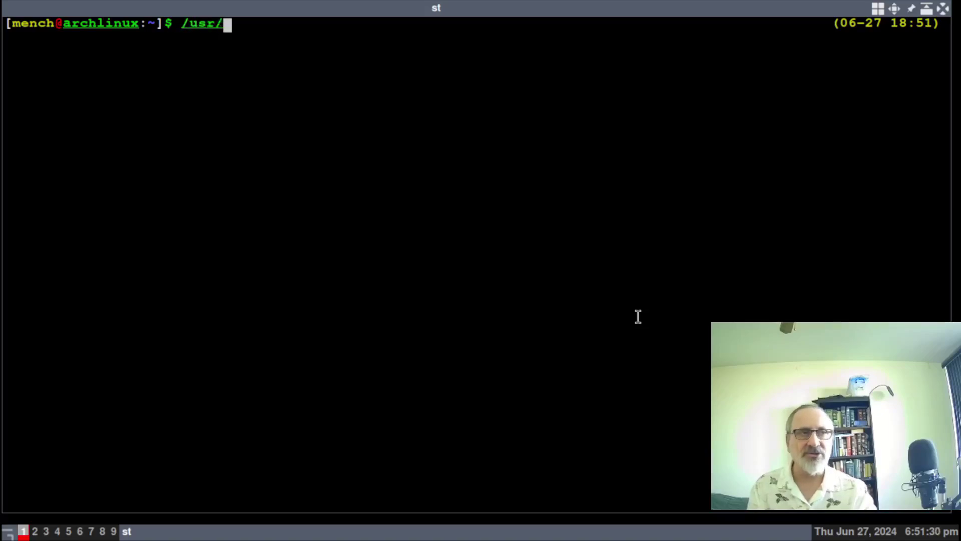
pyautogui.write('share')
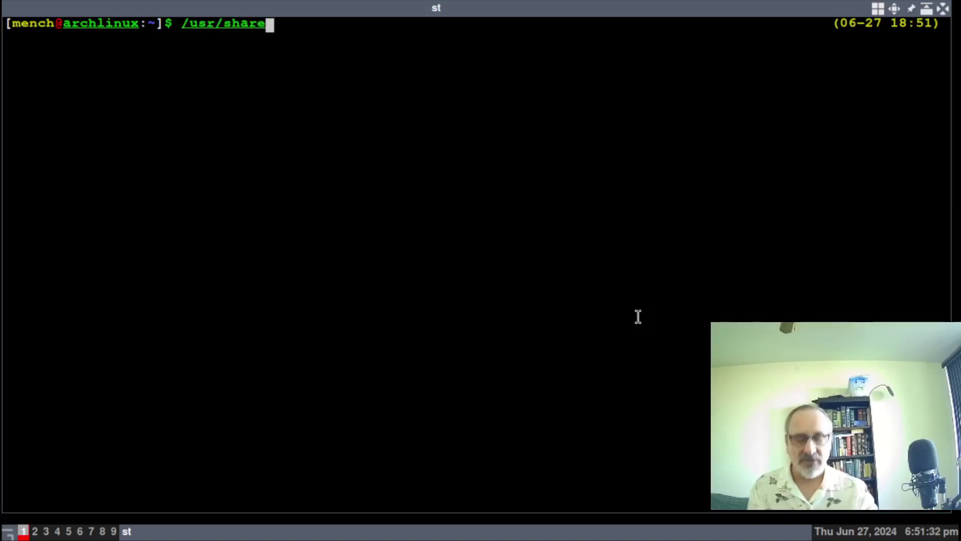
pyautogui.write('/xsess')
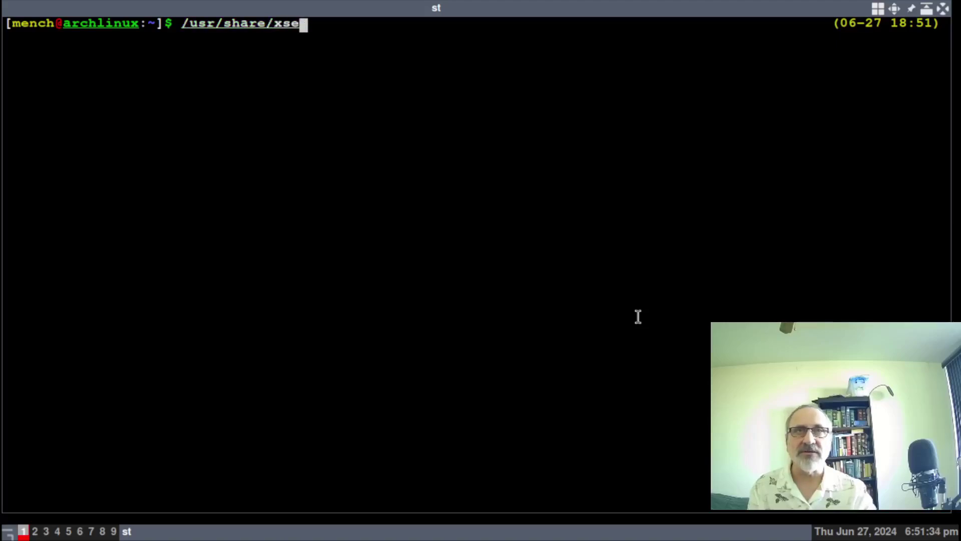
pyautogui.press('Tab')
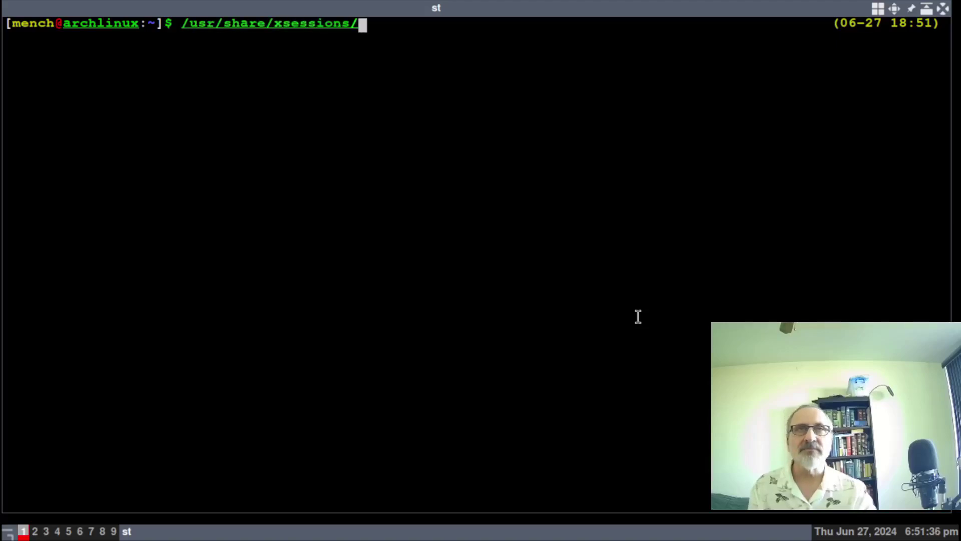
pyautogui.press('Return')
pyautogui.hotkey('ctrl', 'l')
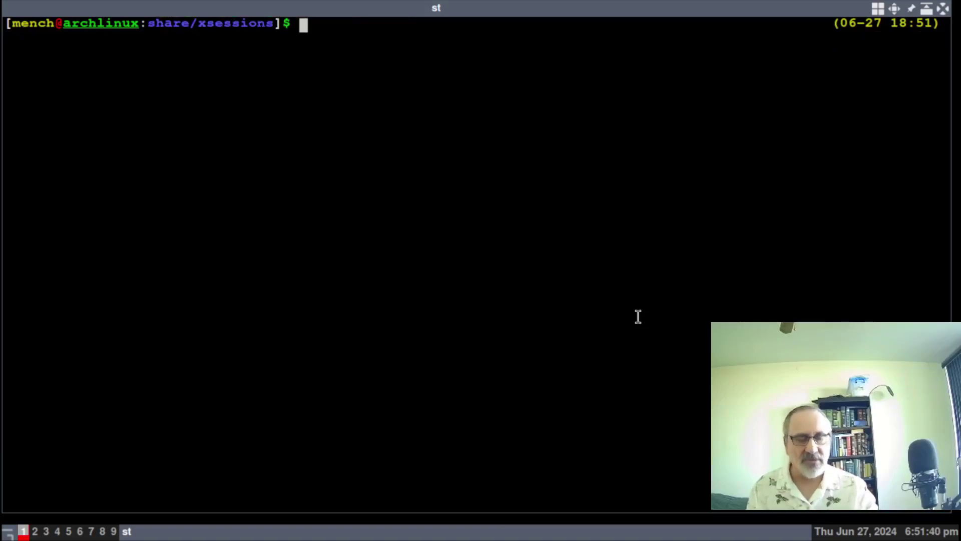
# Enlarge the terminal text by two levels, then print the working directory path and list its session files
pyautogui.hotkey('ctrl', 'shift', 'pageup')
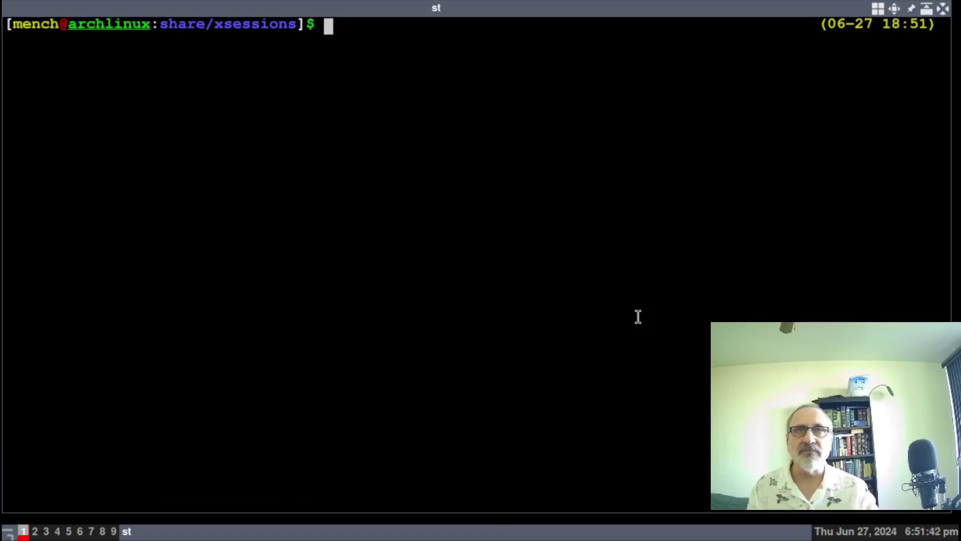
pyautogui.hotkey('ctrl', 'shift', 'pageup')
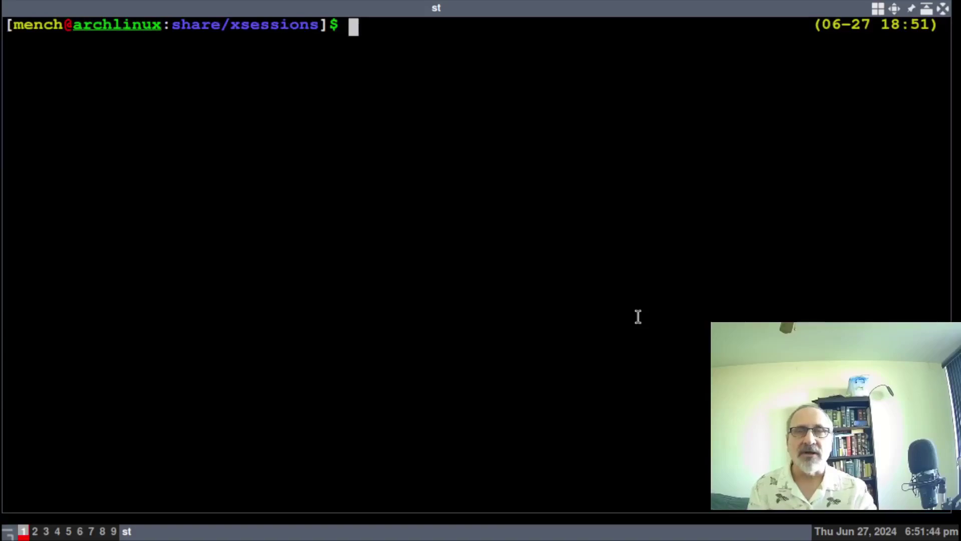
pyautogui.write('pwd')
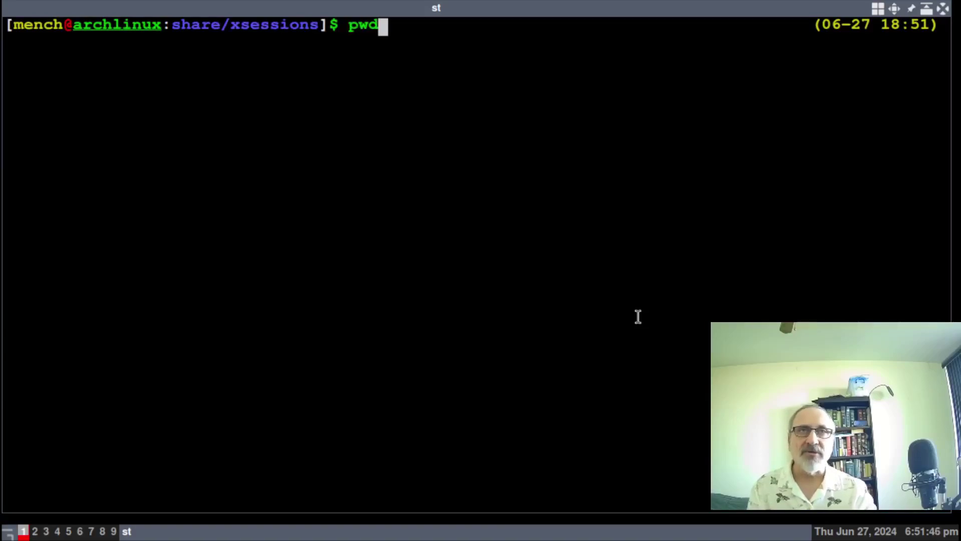
pyautogui.press('Return')
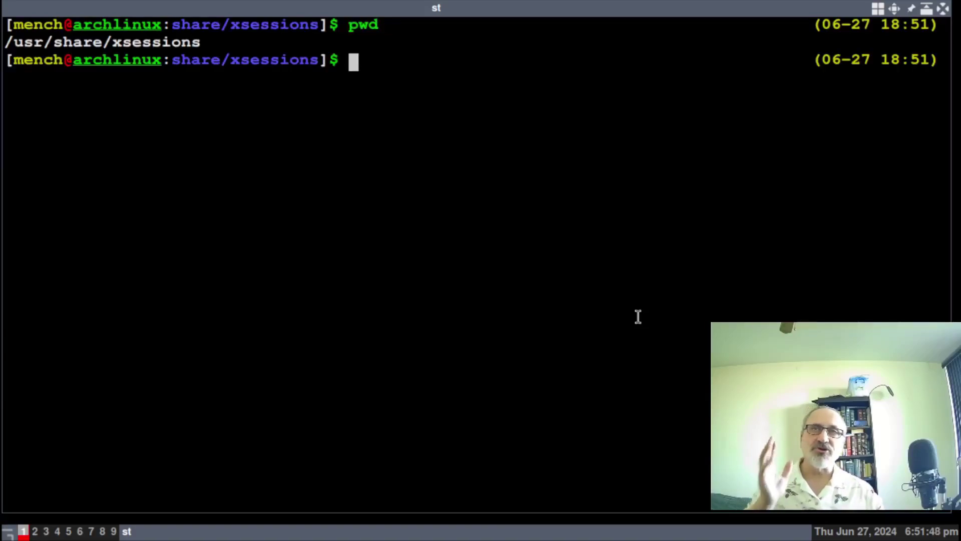
pyautogui.write('ls')
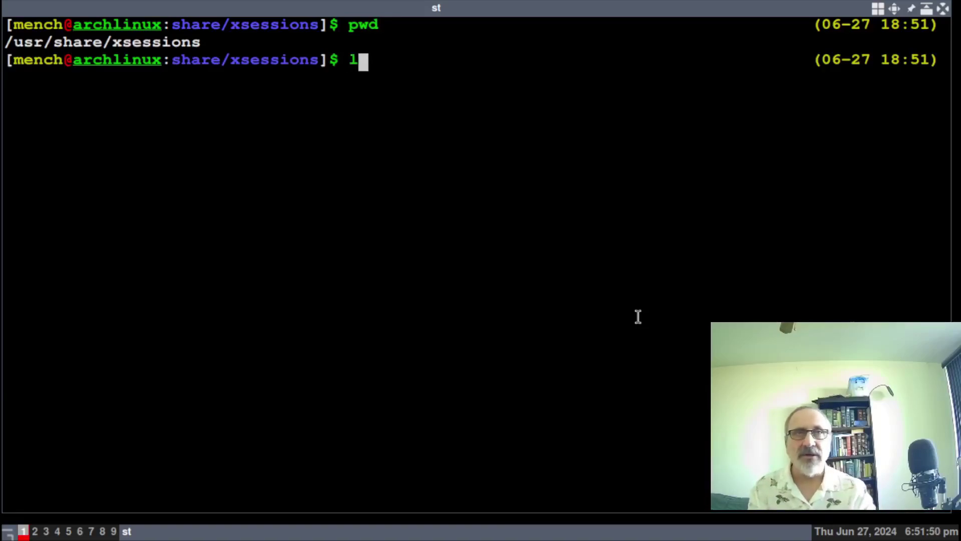
pyautogui.press('Return')
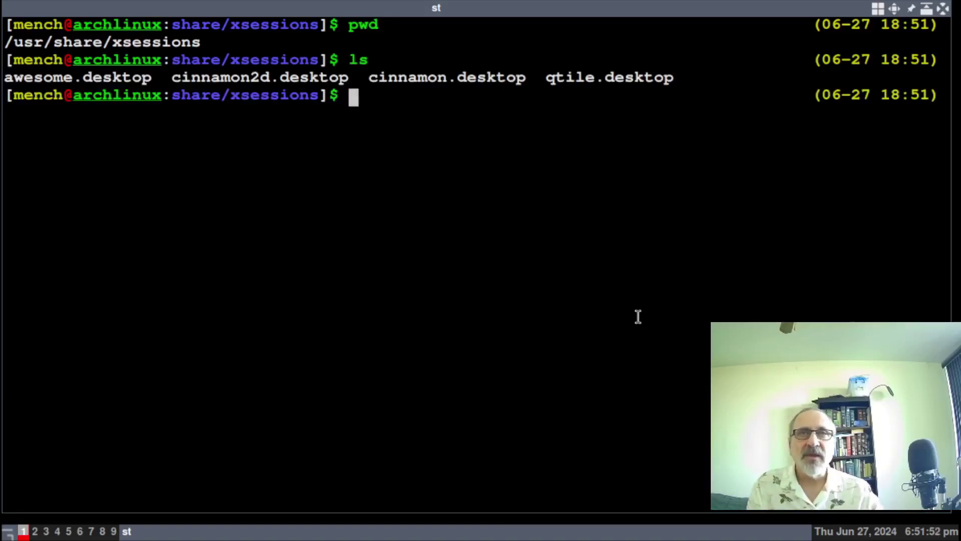
pyautogui.write('cp aw')
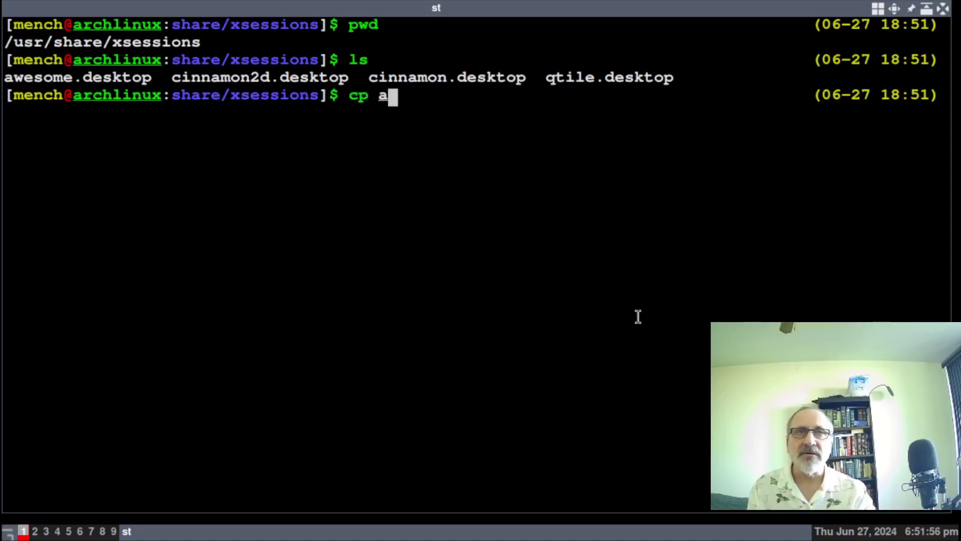
pyautogui.press('BackSpace')
pyautogui.press('BackSpace')
pyautogui.press('BackSpace')
pyautogui.press('BackSpace')
pyautogui.press('BackSpace')
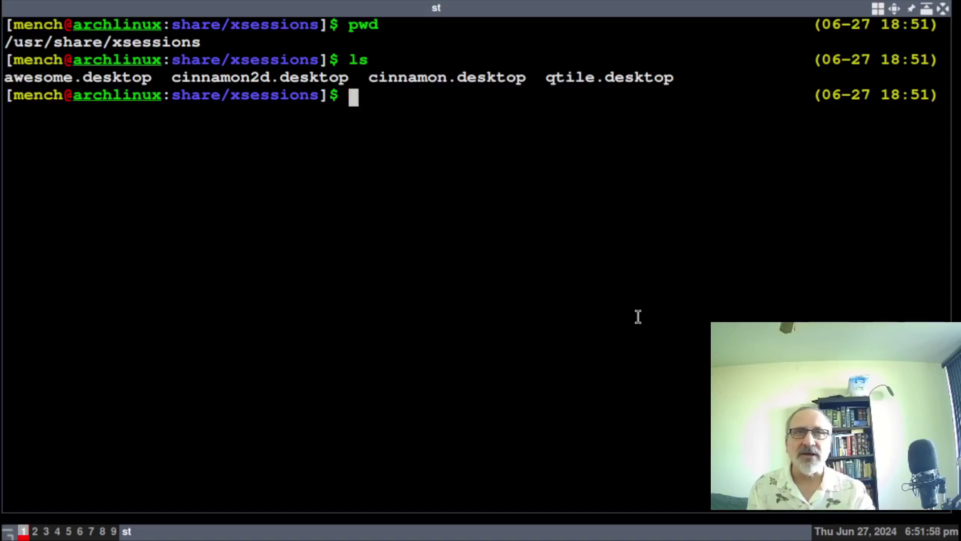
# Copy awesome.desktop to dwm.desktop with root privileges, entering the sudo password
pyautogui.write('sudo cp ')
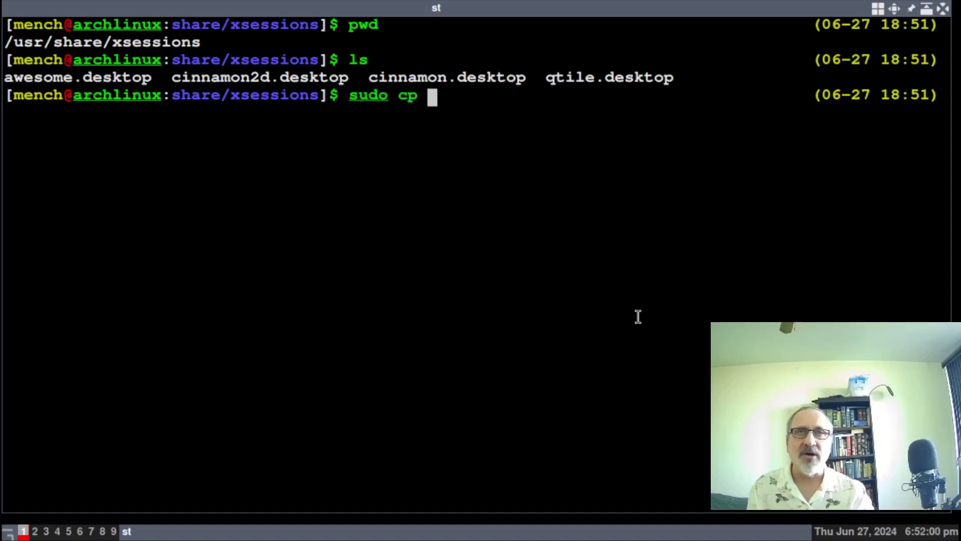
pyautogui.write('awe')
pyautogui.press('Tab')
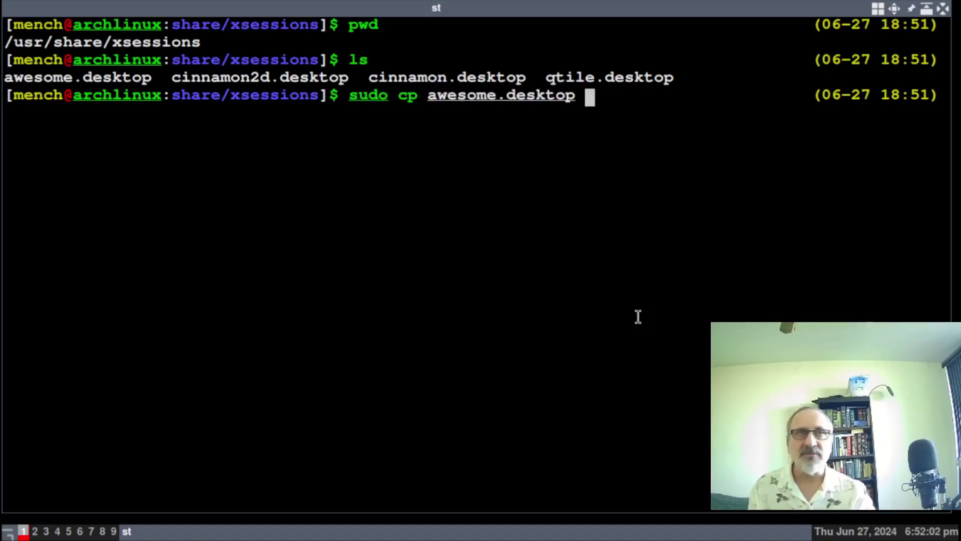
pyautogui.write('dwm.desktop')
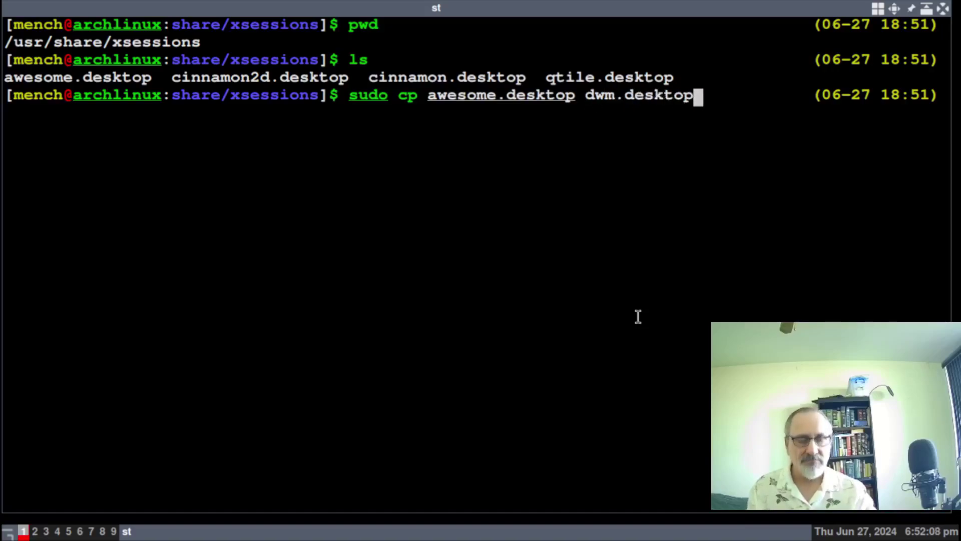
pyautogui.press('Return')
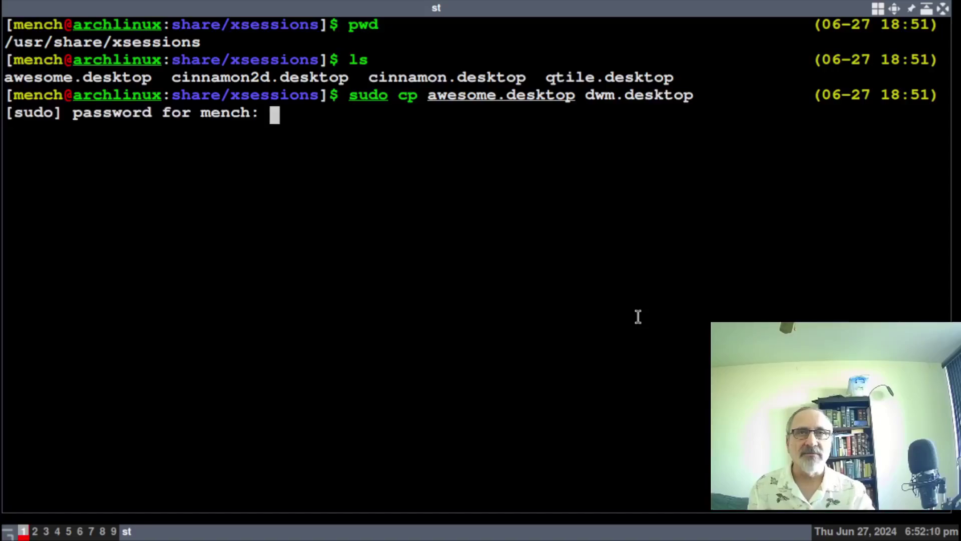
pyautogui.press('Return')
# Open dwm.desktop for editing in vim with sudo
pyautogui.write('sudo vim dwm')
pyautogui.press('Tab')
pyautogui.press('Return')
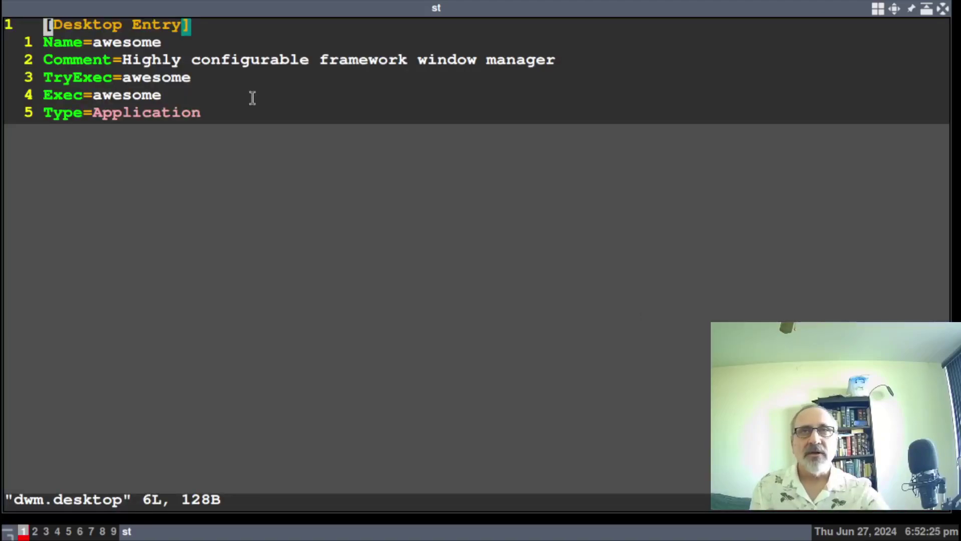
# Replace the Name value in dwm.desktop with dwm
pyautogui.press('j')
pyautogui.press('l')
pyautogui.press('l')
pyautogui.press('l')
pyautogui.press('l')
pyautogui.press('l')
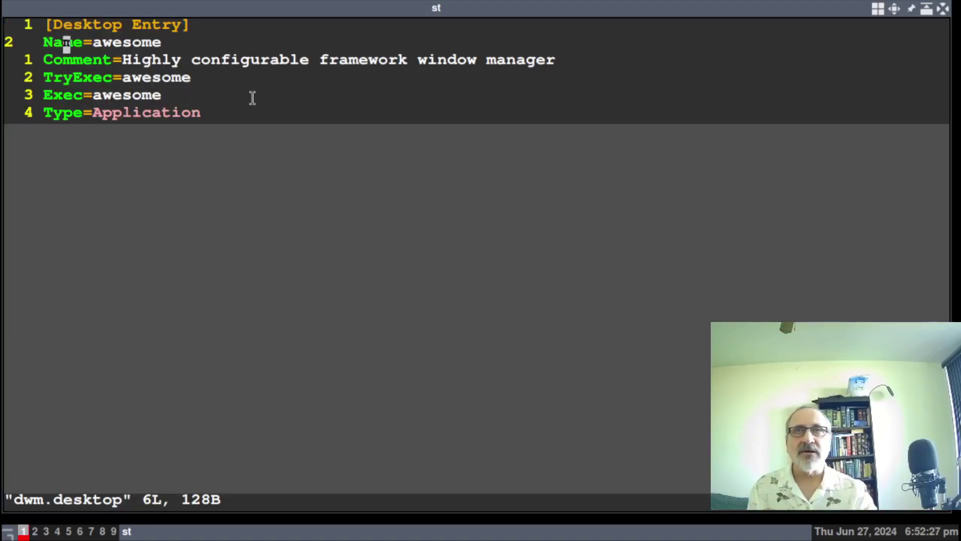
pyautogui.press('x')
pyautogui.press('x')
pyautogui.press('x')
pyautogui.press('x')
pyautogui.press('x')
pyautogui.press('x')
pyautogui.press('x')
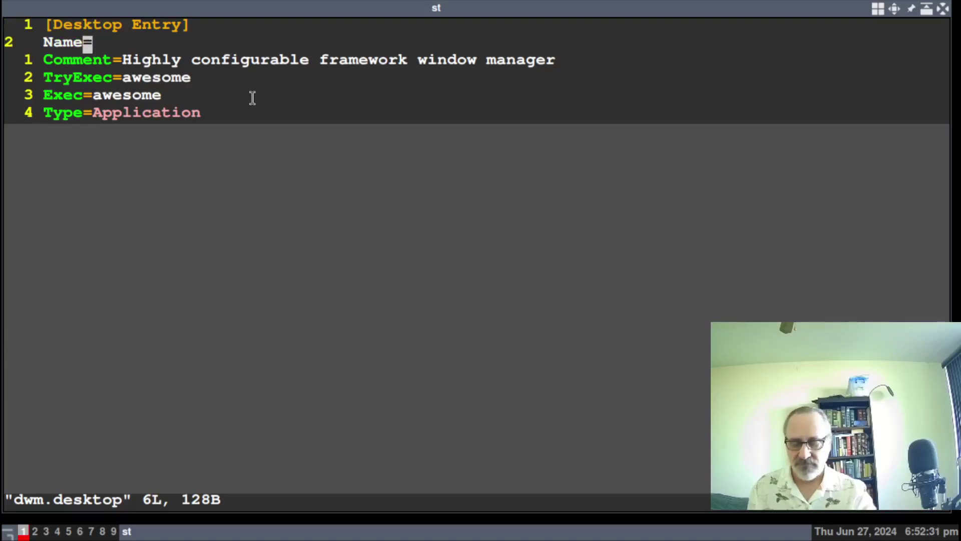
pyautogui.write('ame=dwm')
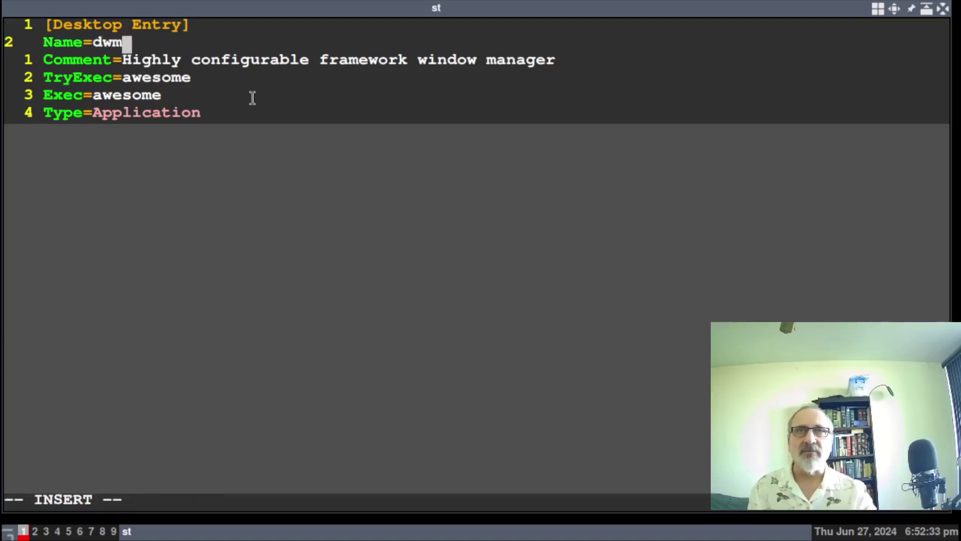
pyautogui.press('Escape')
# Replace the TryExec value in dwm.desktop with dwm
pyautogui.press('j')
pyautogui.press('j')
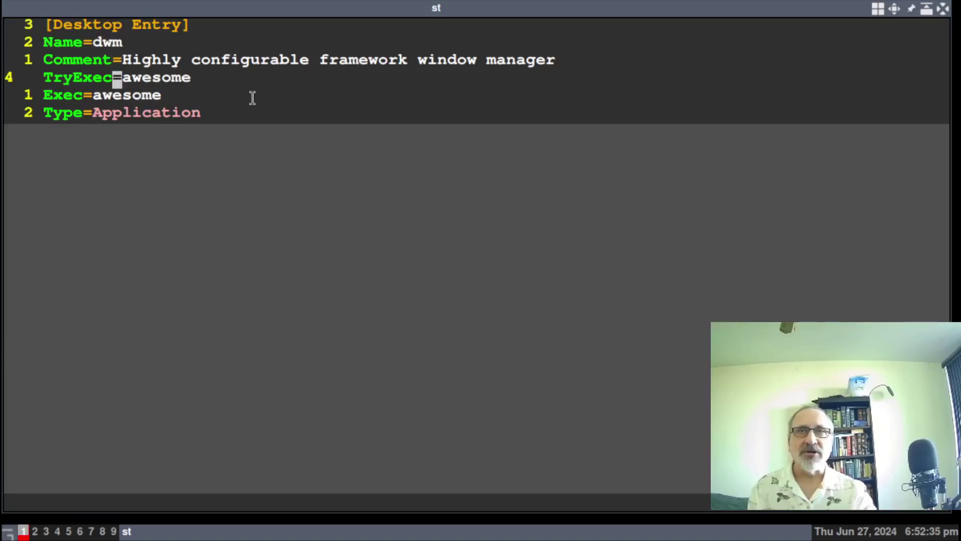
pyautogui.press('A')
pyautogui.press('BackSpace')
pyautogui.press('BackSpace')
pyautogui.press('BackSpace')
pyautogui.press('BackSpace')
pyautogui.press('BackSpace')
pyautogui.press('BackSpace')
pyautogui.press('BackSpace')
pyautogui.write('dwm')
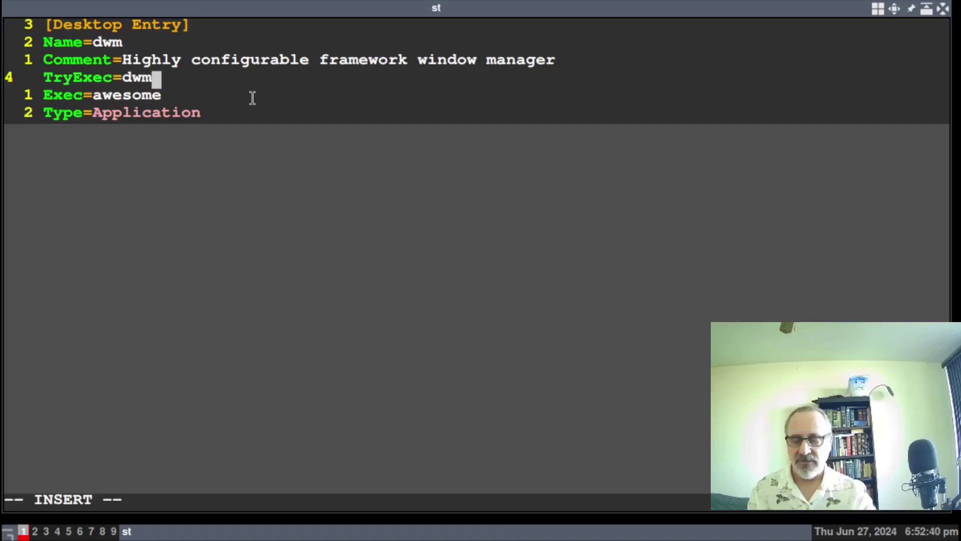
pyautogui.press('Escape')
# Replace the Exec value in dwm.desktop with dwm, then save the file and quit vim
pyautogui.press('j')
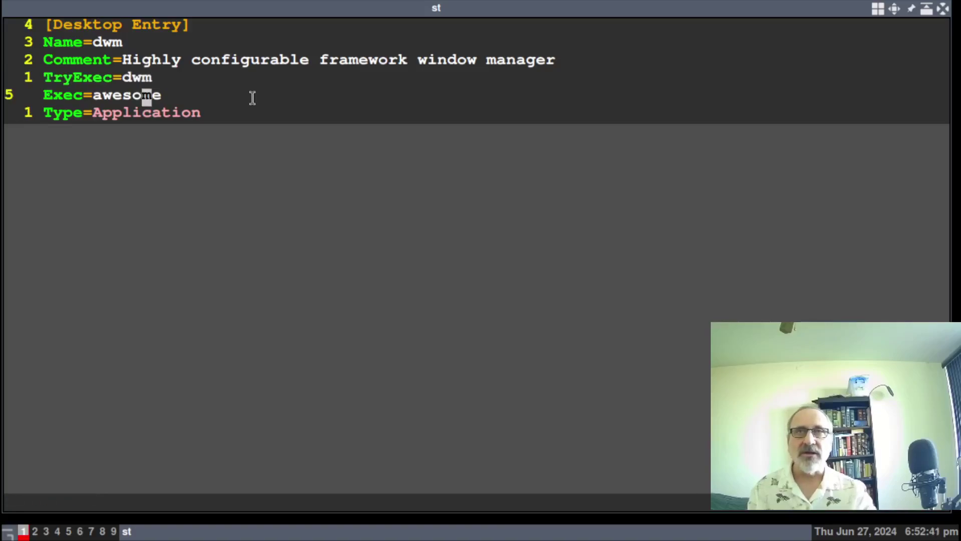
pyautogui.press('A')
pyautogui.press('BackSpace')
pyautogui.press('BackSpace')
pyautogui.press('BackSpace')
pyautogui.press('BackSpace')
pyautogui.press('BackSpace')
pyautogui.press('BackSpace')
pyautogui.press('BackSpace')
pyautogui.write('dwm')
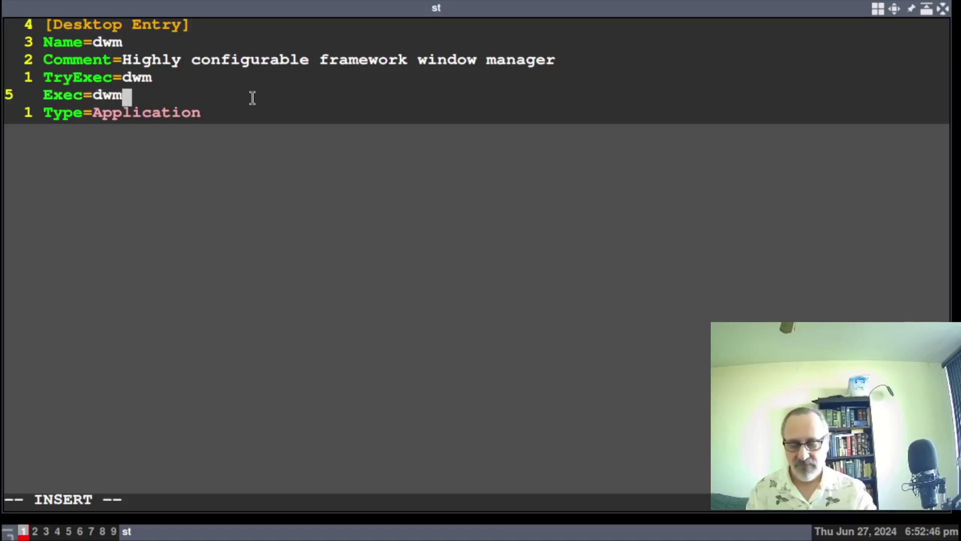
pyautogui.press('Escape')
pyautogui.write(':wq')
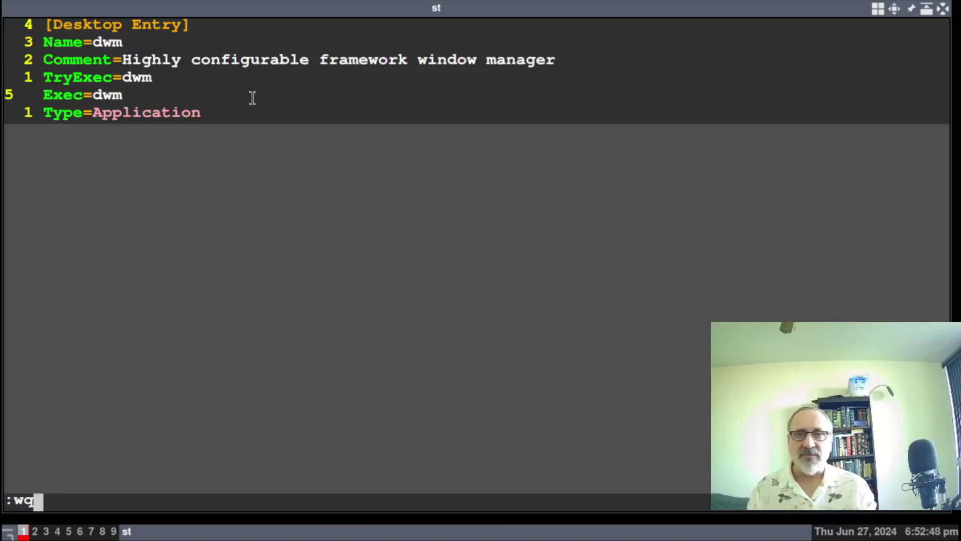
pyautogui.press('Return')
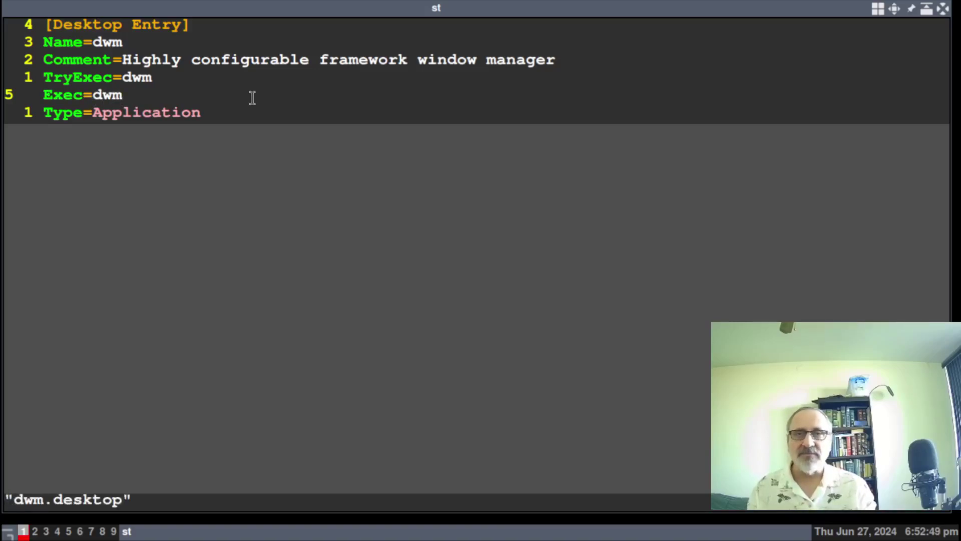
# Return to the home directory, then switch to the /etc directory
pyautogui.write('cd')
pyautogui.press('Return')
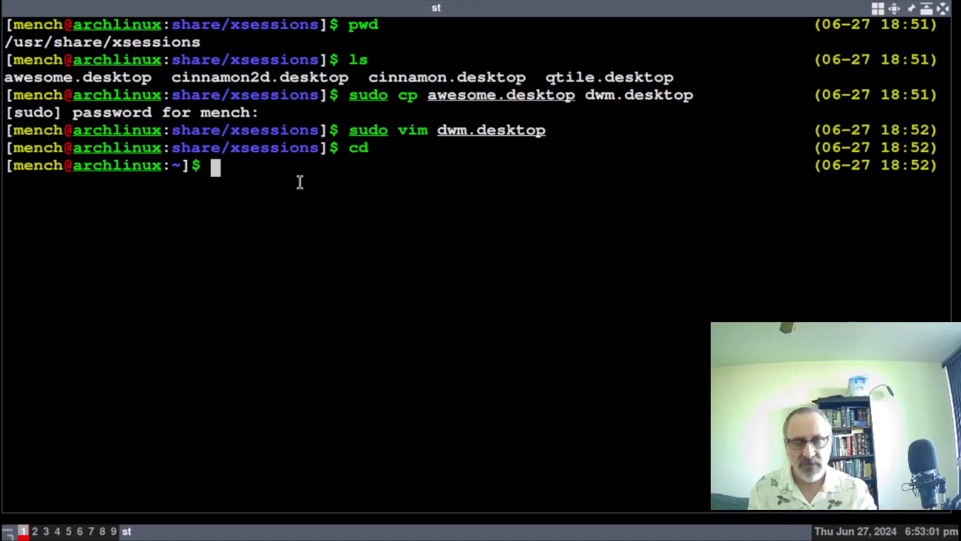
pyautogui.write('/')
pyautogui.write('etc/')
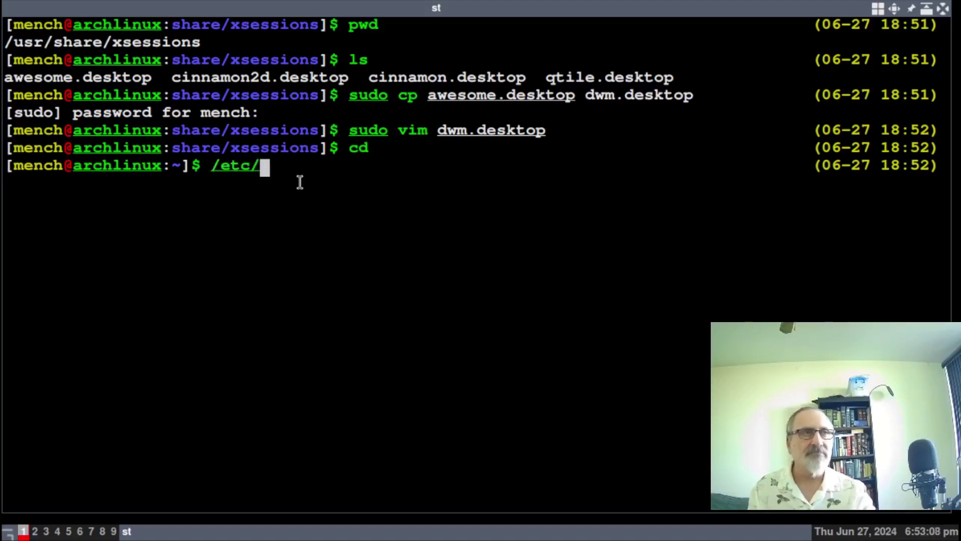
pyautogui.press('Return')
# Open vconsole.conf in the /etc directory for editing in vim with sudo
pyautogui.write('sudo ')
pyautogui.write('vim v')
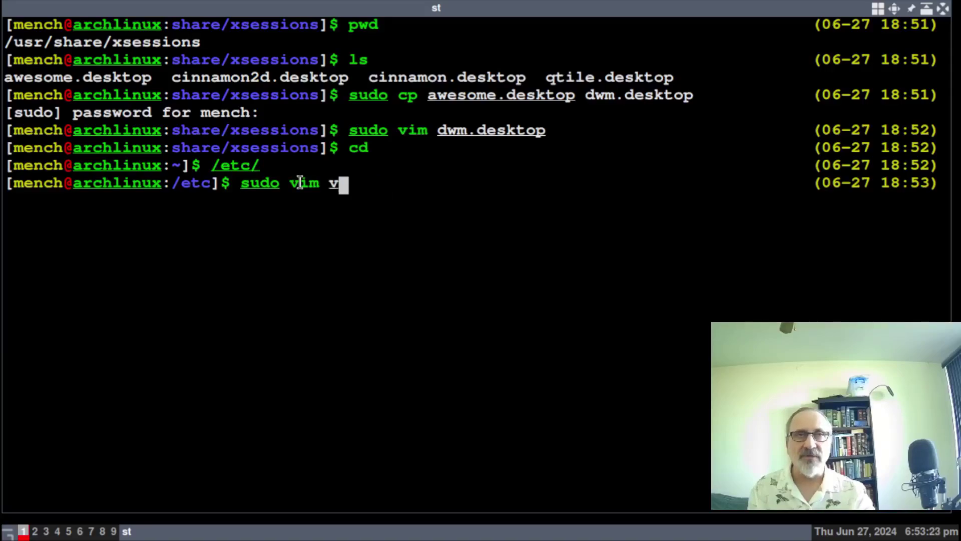
pyautogui.write('console.conf')
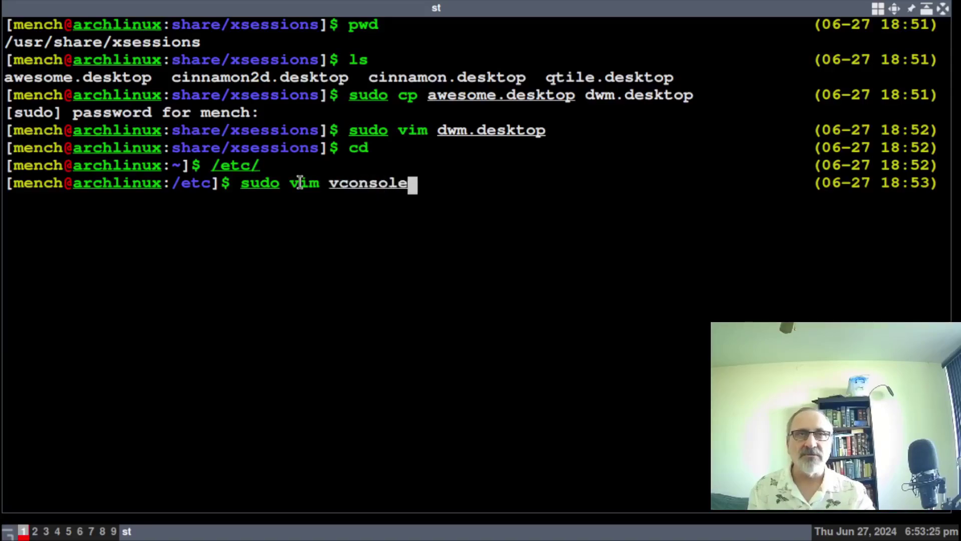
pyautogui.press('Return')
# Add the line FONT=ter-132b followed by blank lines at the end of vconsole.conf, then save and quit
pyautogui.press('j')
pyautogui.press('j')
pyautogui.press('j')
pyautogui.press('j')
pyautogui.press('j')
pyautogui.press('A')
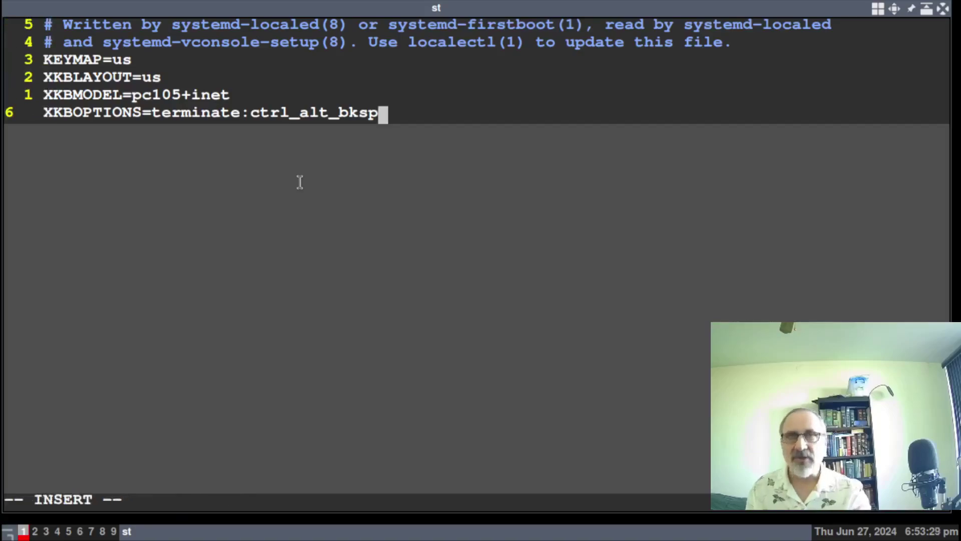
pyautogui.press('Return')
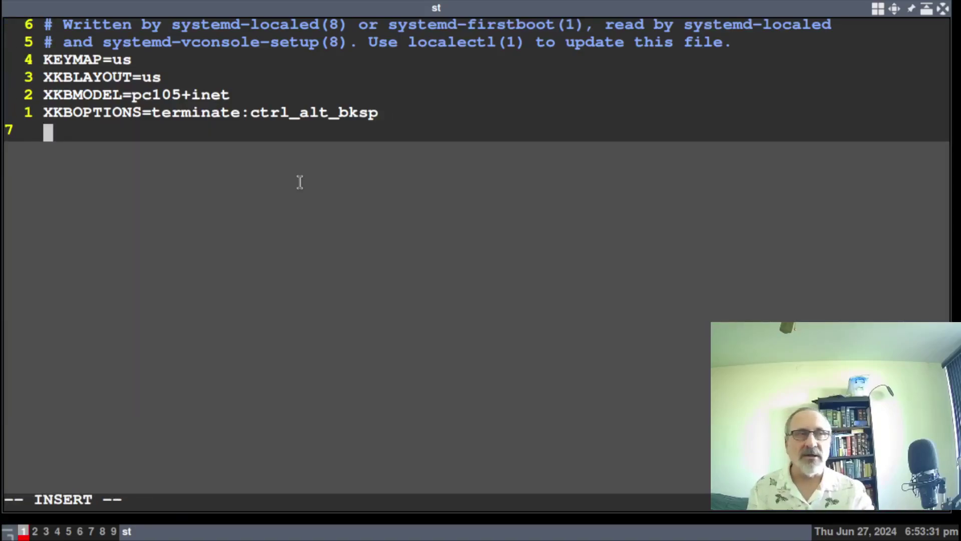
pyautogui.write('FONT')
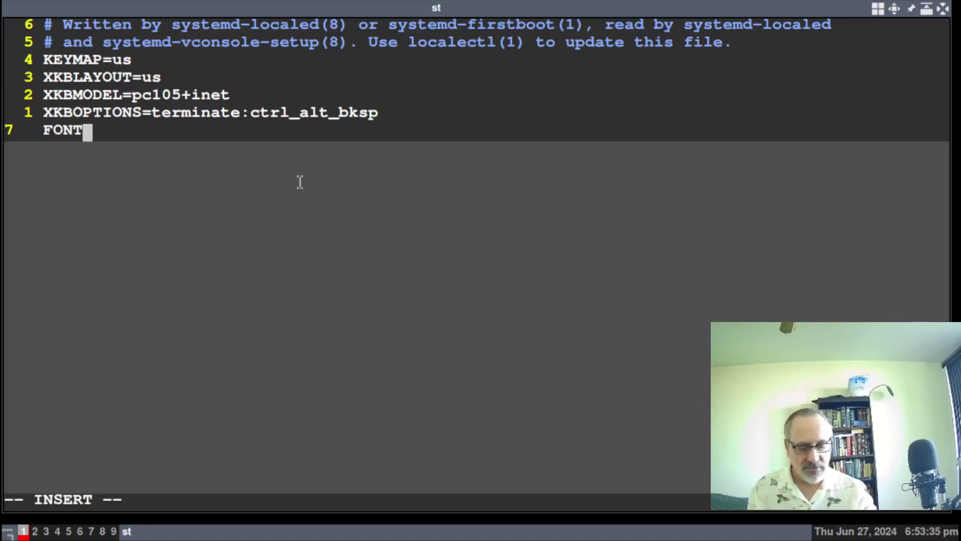
pyautogui.write('=ter')
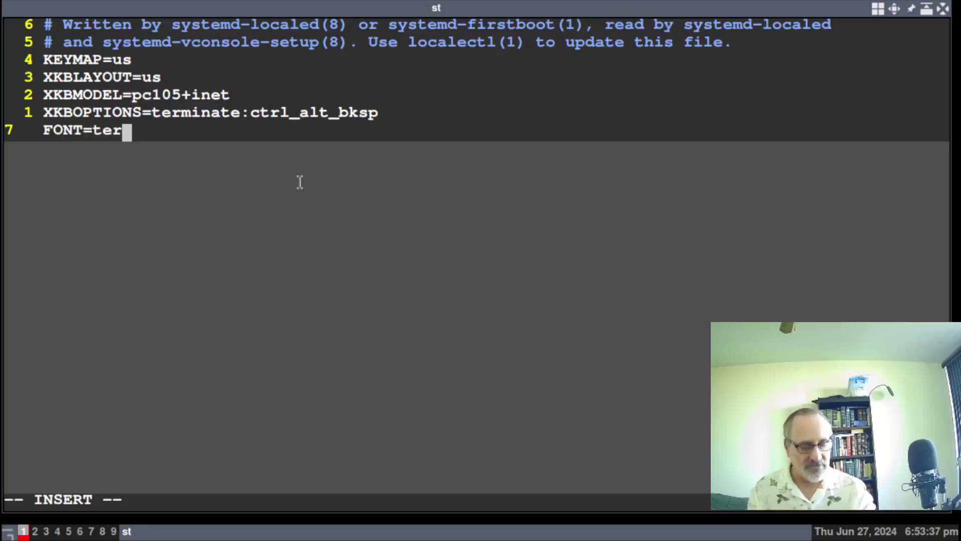
pyautogui.write('-132b')
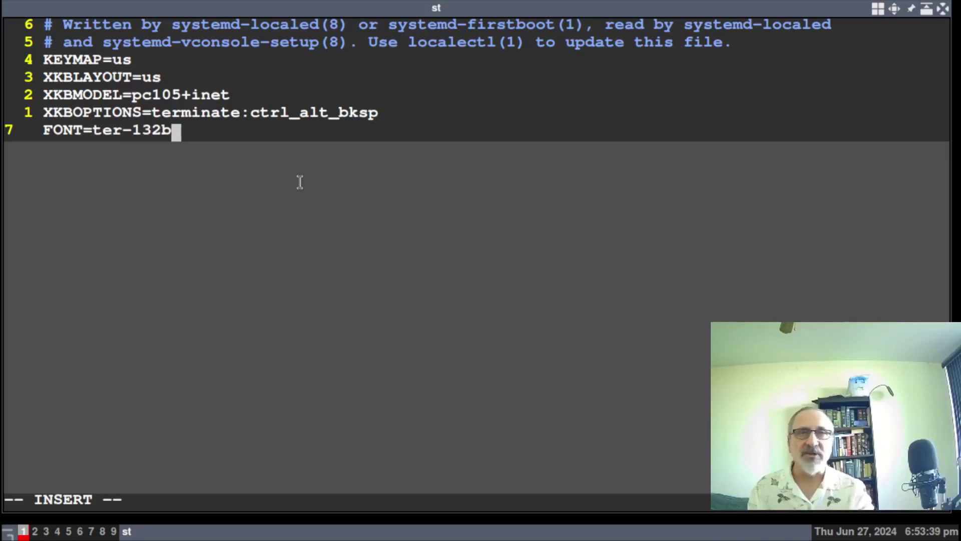
pyautogui.press('Return')
pyautogui.press('Return')
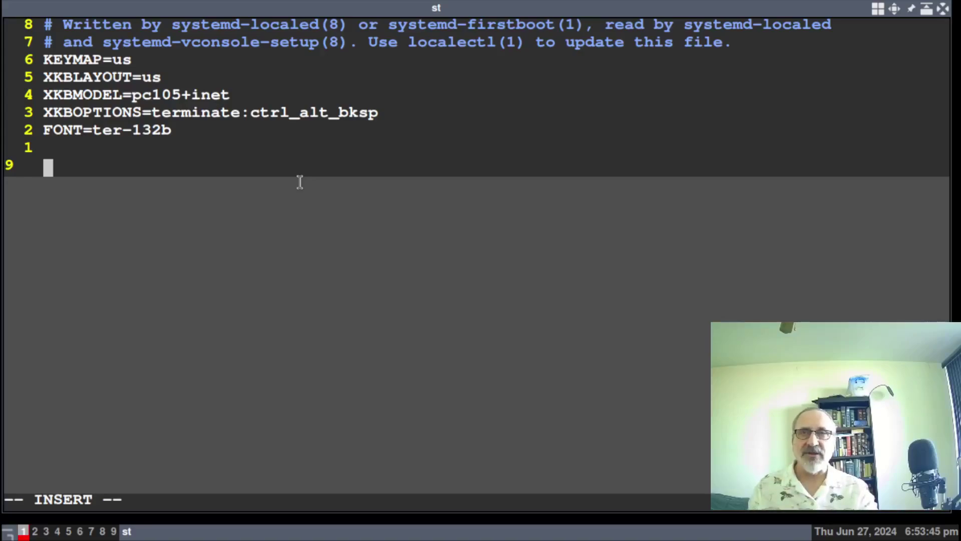
pyautogui.press('Escape')
pyautogui.write(':wq')
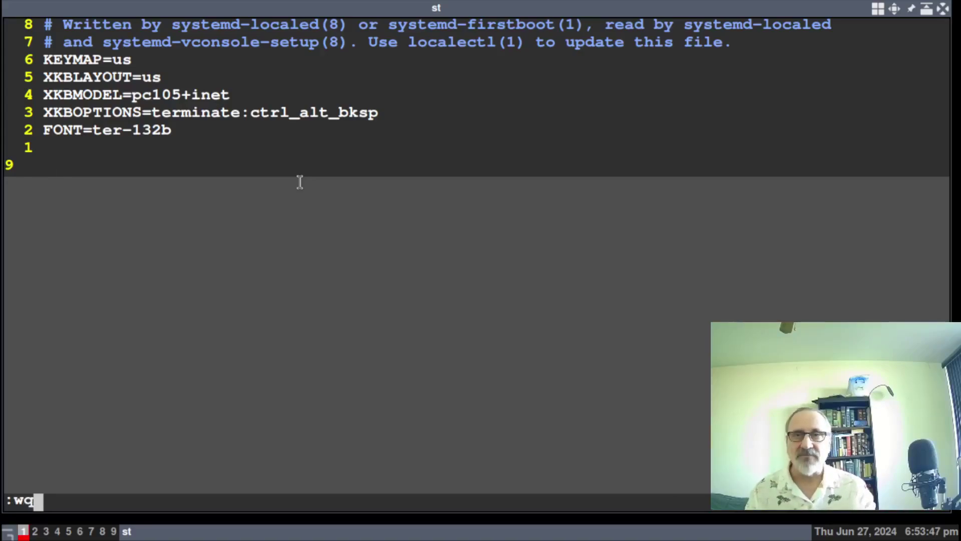
pyautogui.press('Return')
# Reboot the machine from the terminal
pyautogui.write('r')
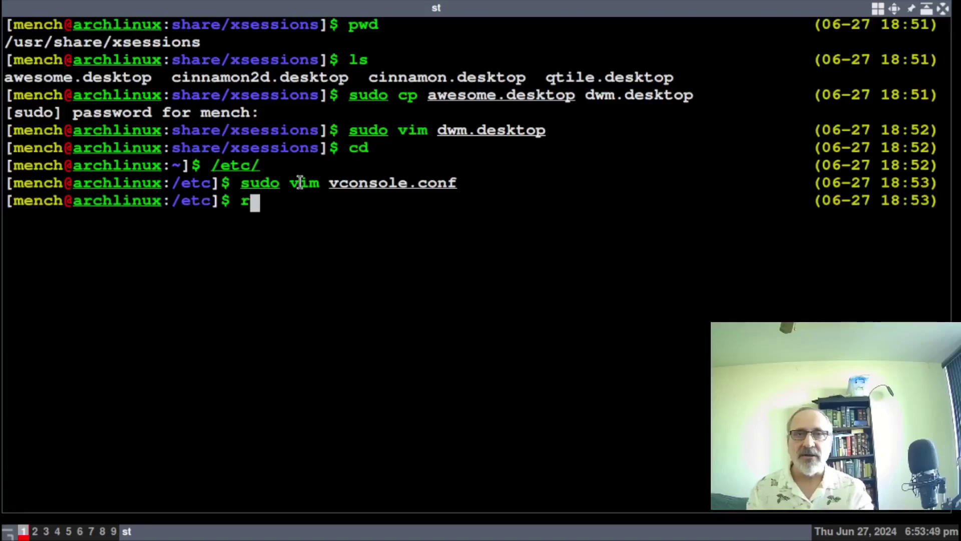
pyautogui.write('eboot')
pyautogui.press('Return')
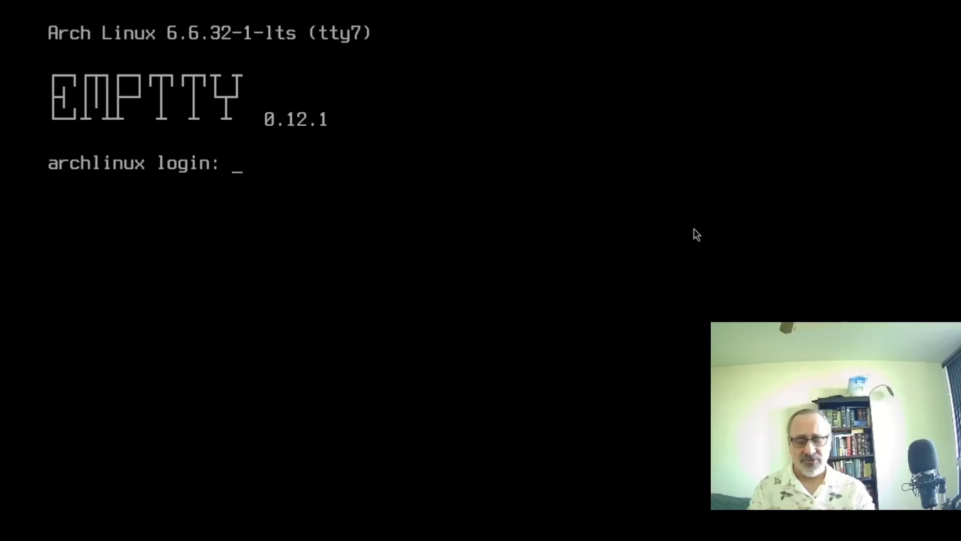
# Log in at the emptty prompt with the username and account password, and select session 3 for dwm
pyautogui.write('mench')
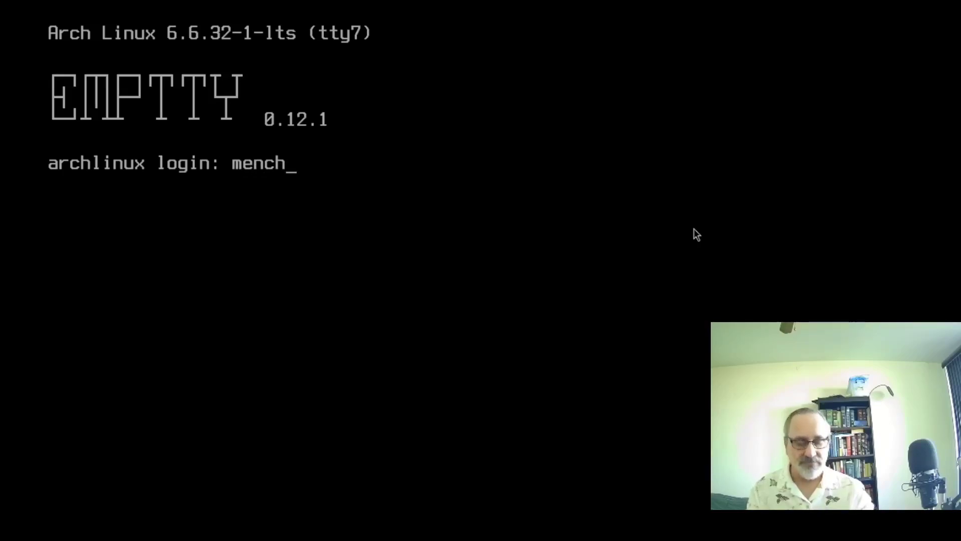
pyautogui.press('Return')
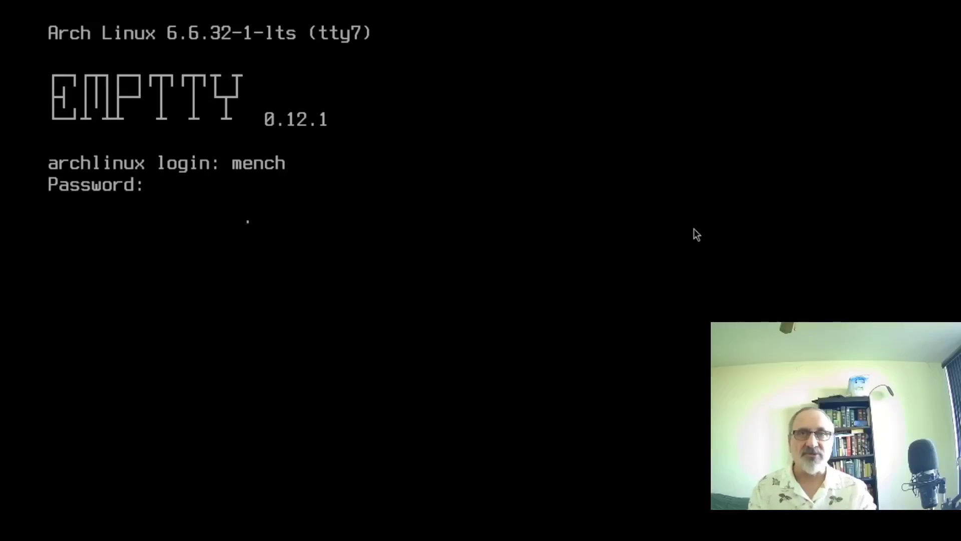
pyautogui.press('Return')
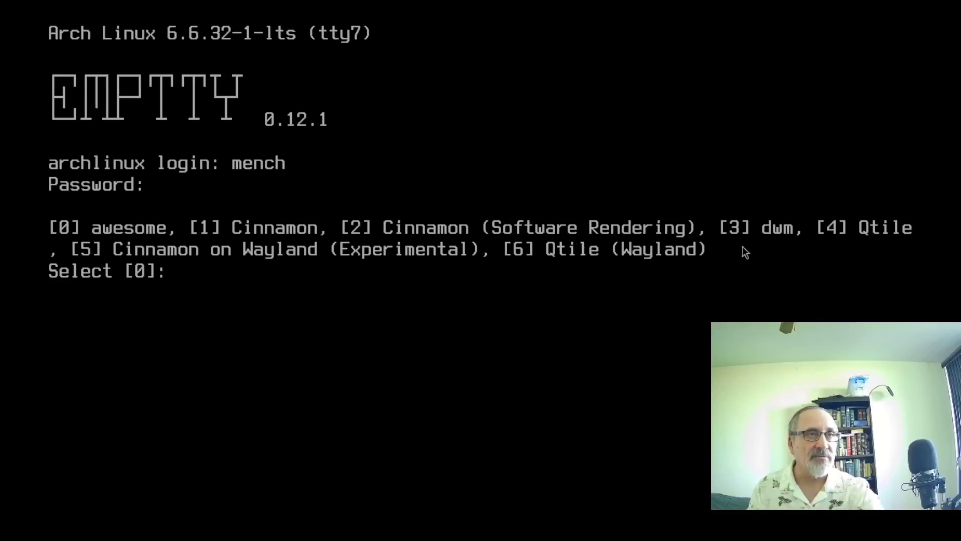
pyautogui.write('3')
pyautogui.press('Return')
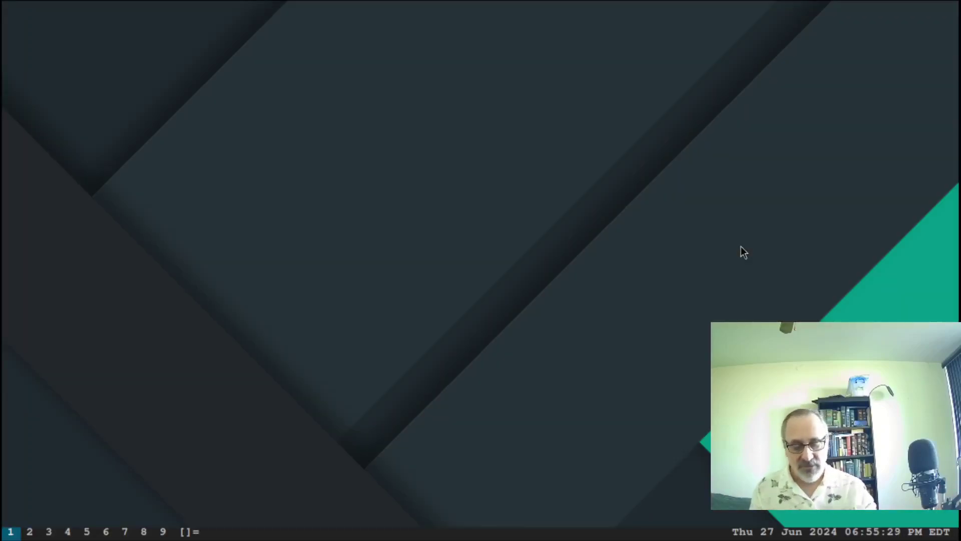
# Open a terminal in dwm, check the running processes and memory use with htop, and close the window
pyautogui.press('super+Return')
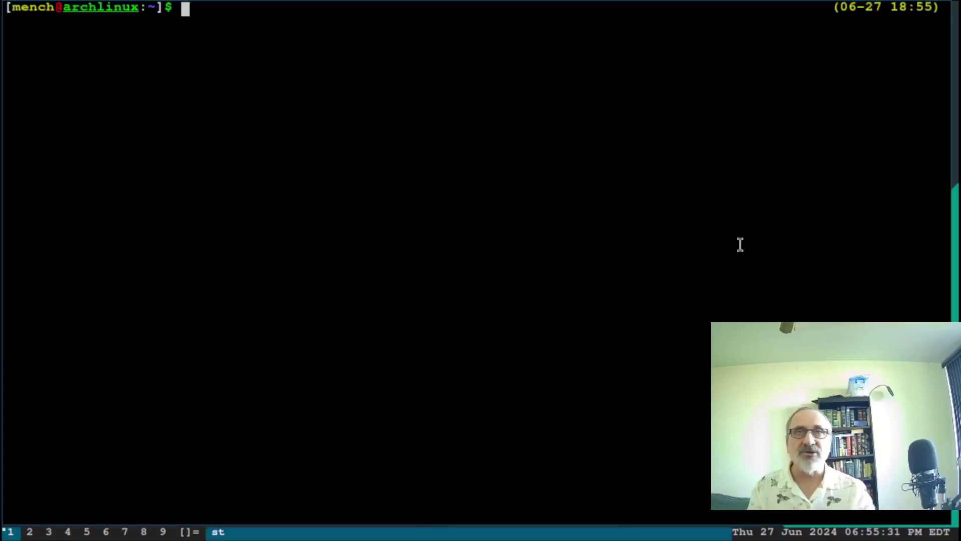
pyautogui.write('htop')
pyautogui.press('Return')
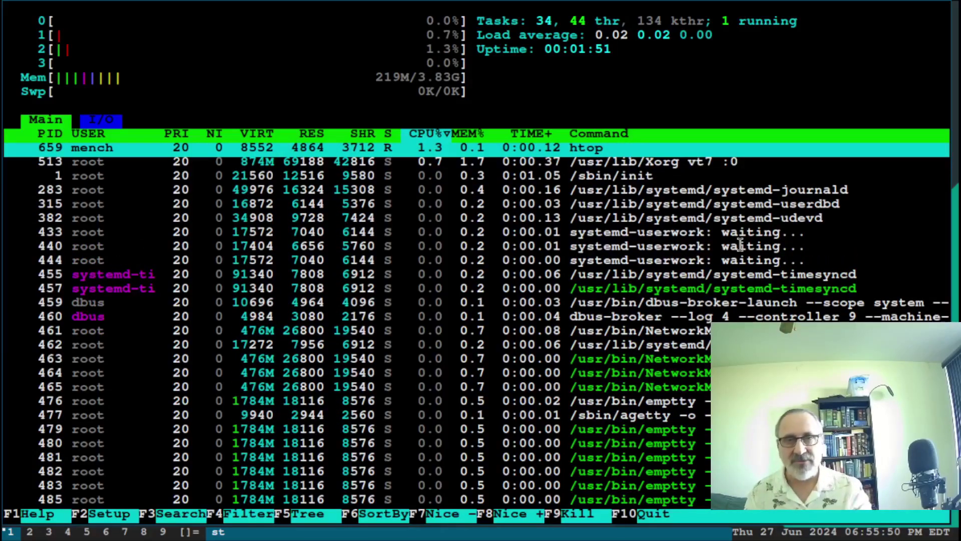
pyautogui.press('super+shift+c')
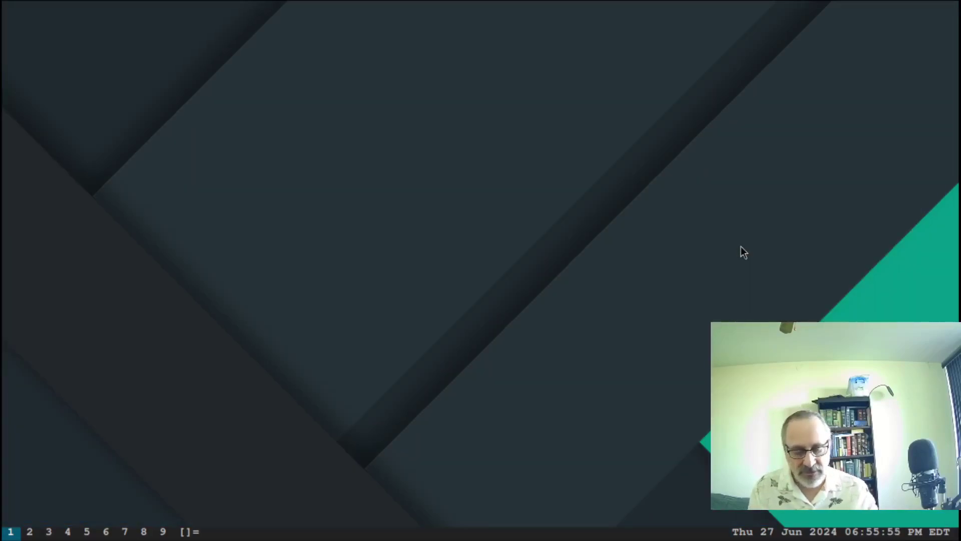
# Open a new terminal with enlarged text and switch to the /etc directory
pyautogui.press('super+shift+Return')
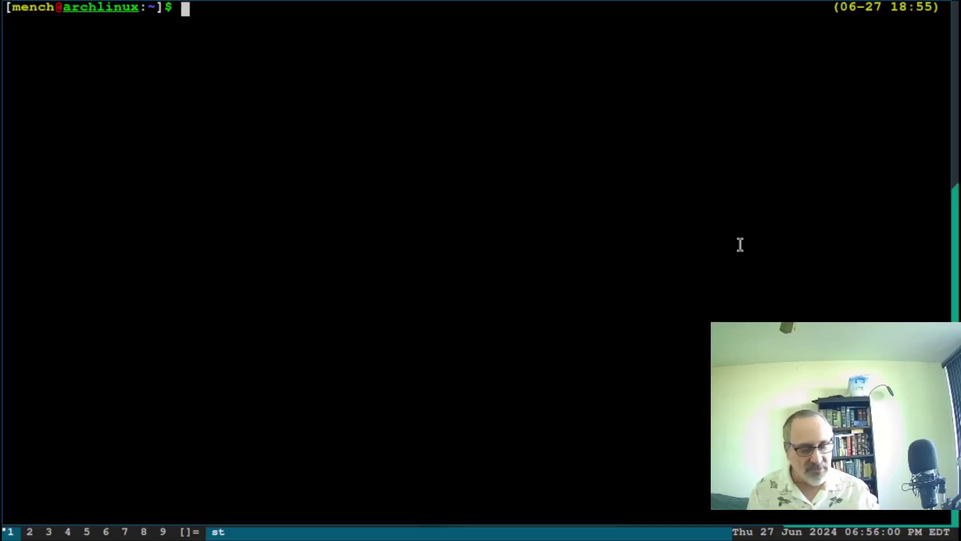
pyautogui.hotkey('ctrl', 'shift', 'pageup')
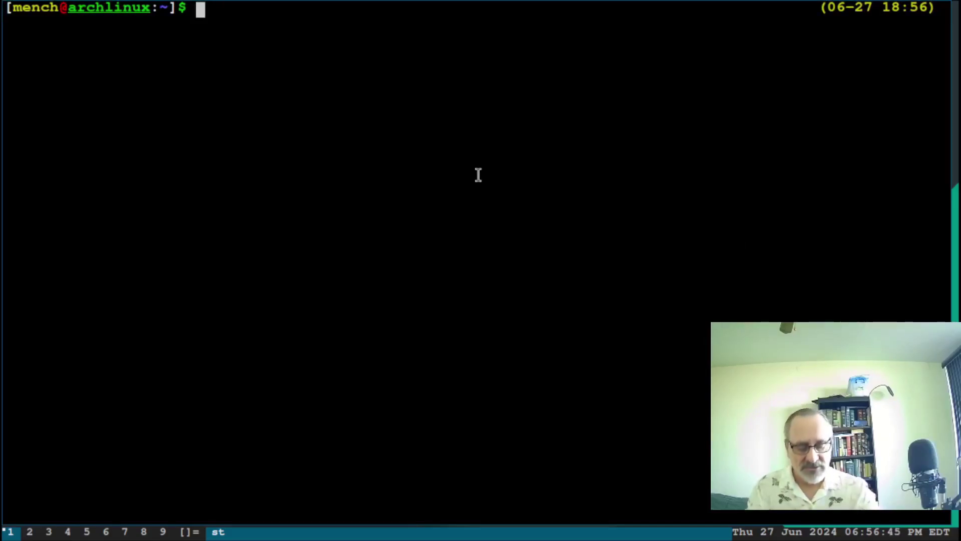
pyautogui.write('/etc/')
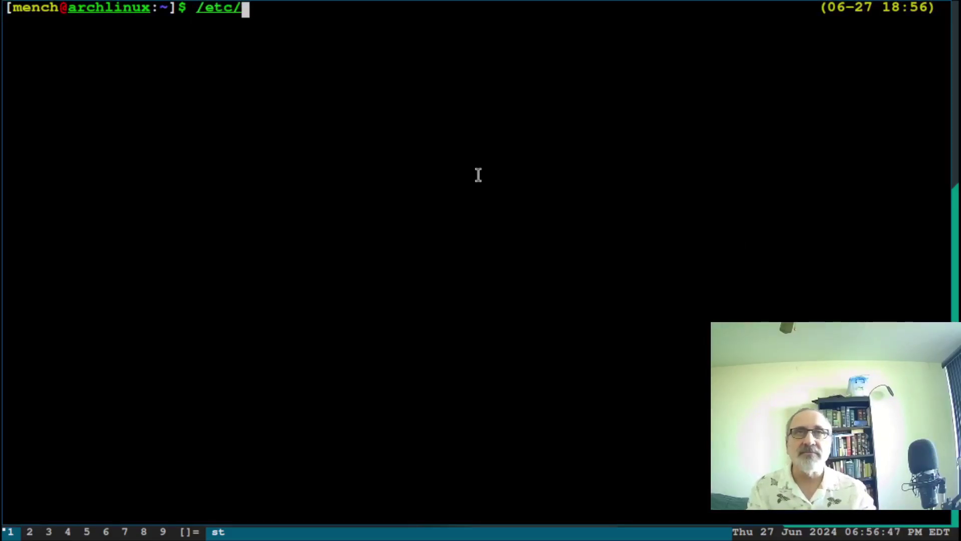
pyautogui.press('Return')
pyautogui.press('Return')
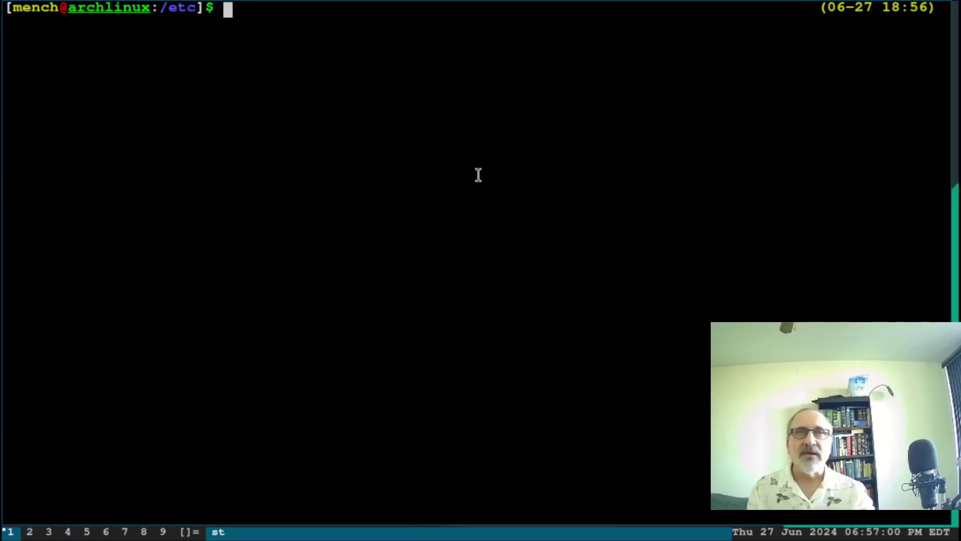
# Change into the emptty directory under /etc and list its files
pyautogui.write('cd emp')
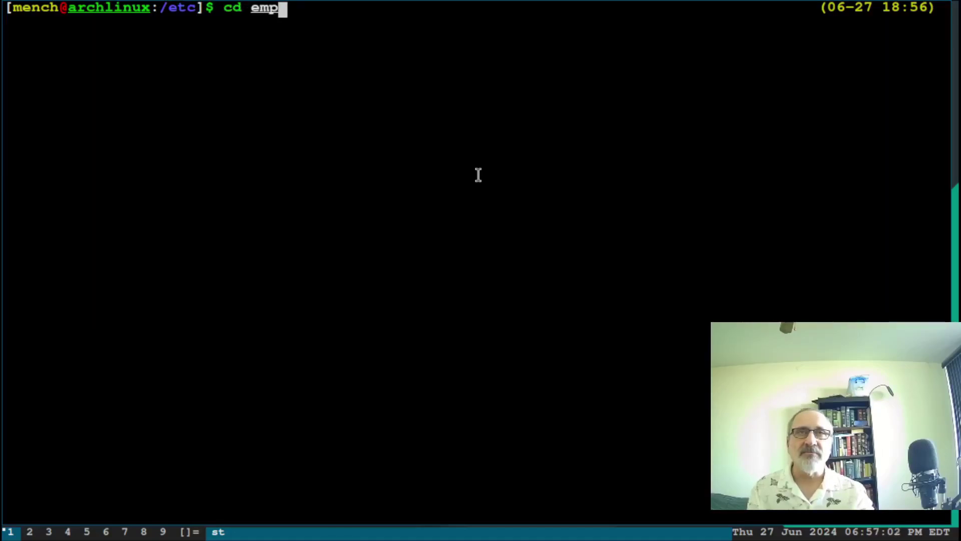
pyautogui.press('Tab')
pyautogui.press('Return')
pyautogui.write('ls')
pyautogui.press('Return')
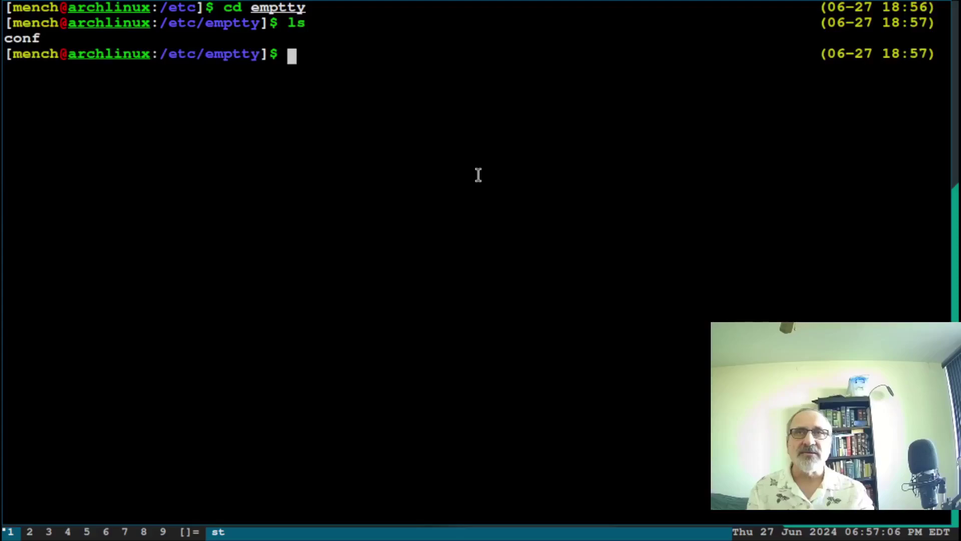
# Open emptty's conf file in vim with sudo, entering the account password for sudo
pyautogui.write('s')
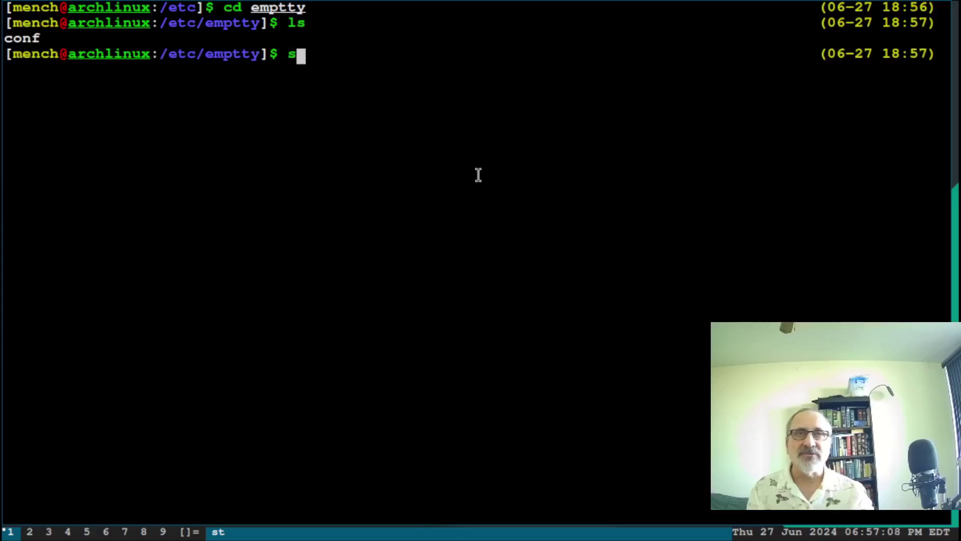
pyautogui.write('udo vim conf')
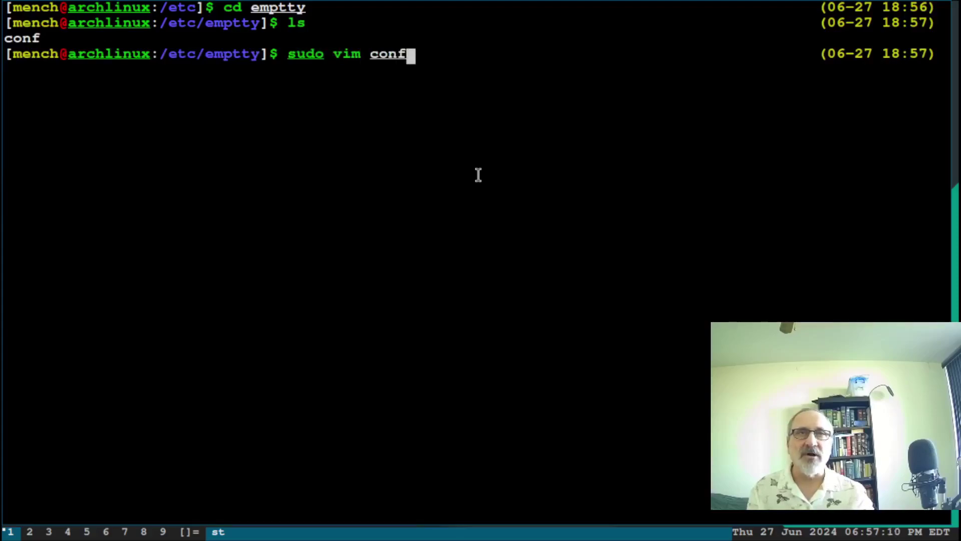
pyautogui.press('Return')
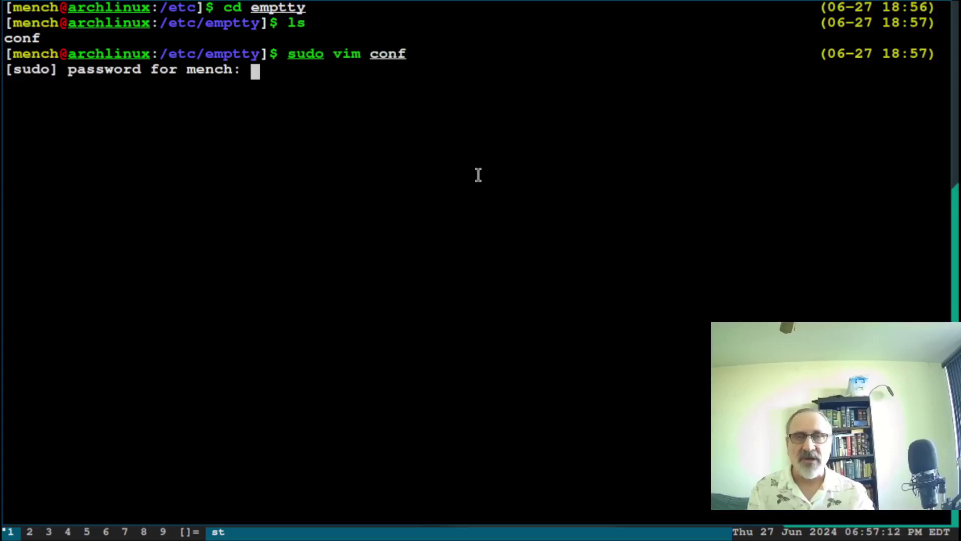
pyautogui.press('Return')
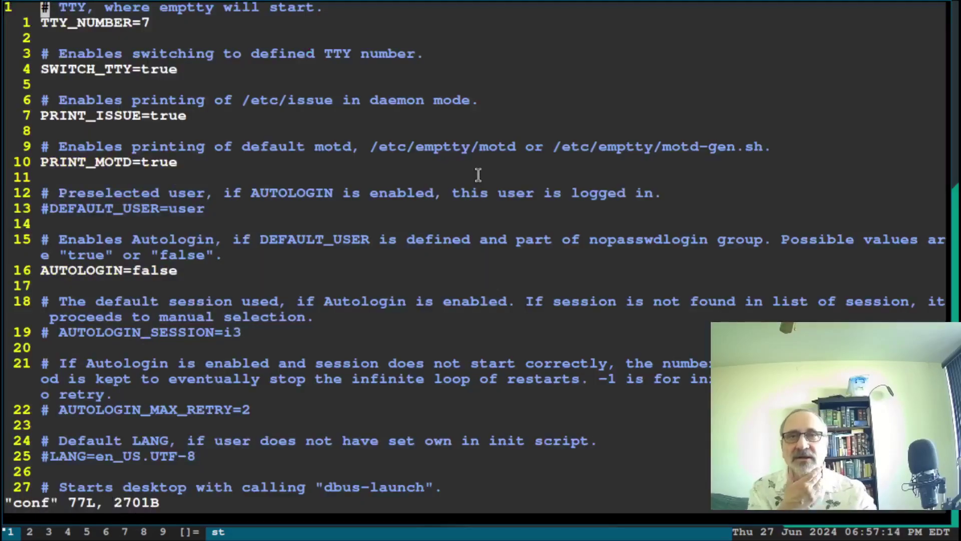
# Review the TTY, issue, motd and default user settings at the beginning of the conf file
pyautogui.press('j')
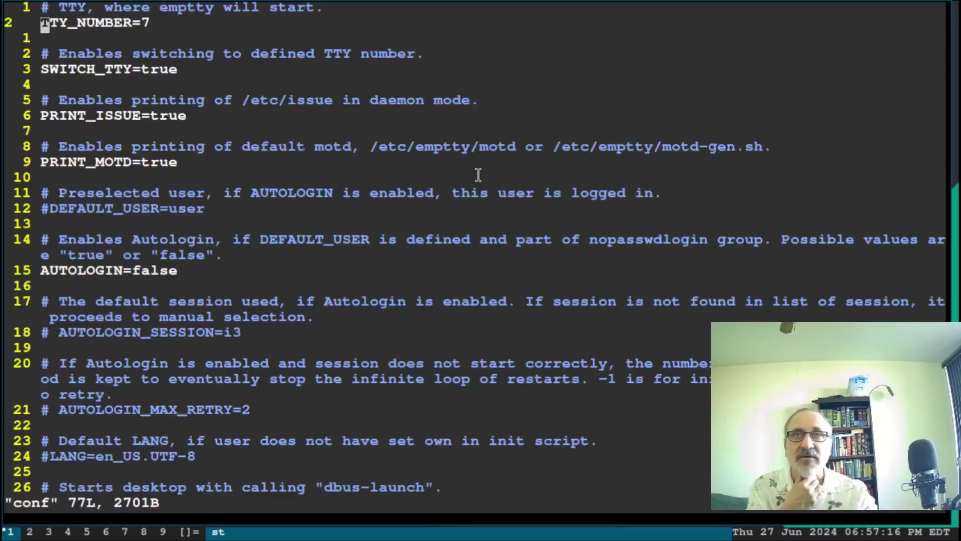
pyautogui.press('j')
pyautogui.press('j')
pyautogui.press('j')
pyautogui.press('j')
pyautogui.press('j')
pyautogui.press('j')
pyautogui.press('j')
pyautogui.press('j')
pyautogui.press('j')
pyautogui.press('j')
pyautogui.press('j')
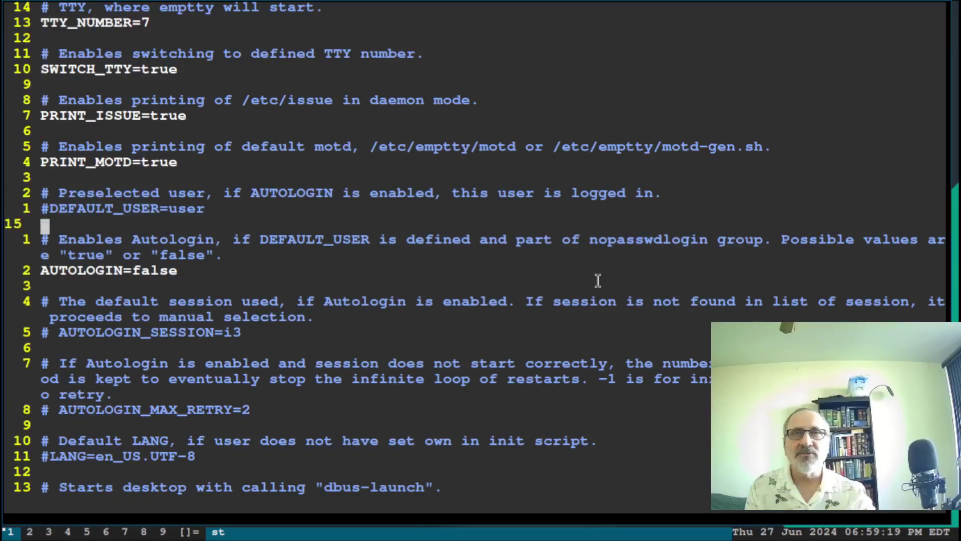
# Uncomment the DEFAULT_USER line and set its value to the account's username
pyautogui.press('k')
pyautogui.press('k')
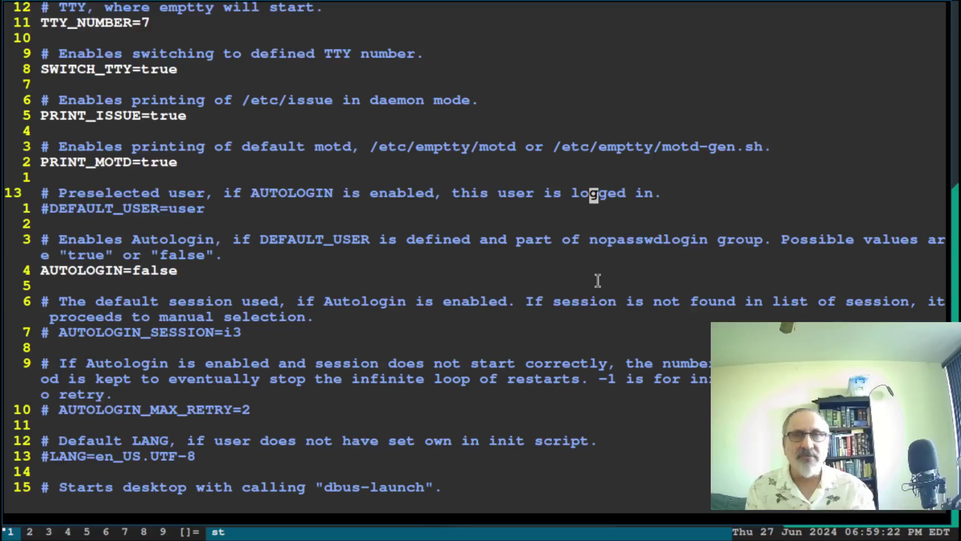
pyautogui.press('j')
pyautogui.press('0')
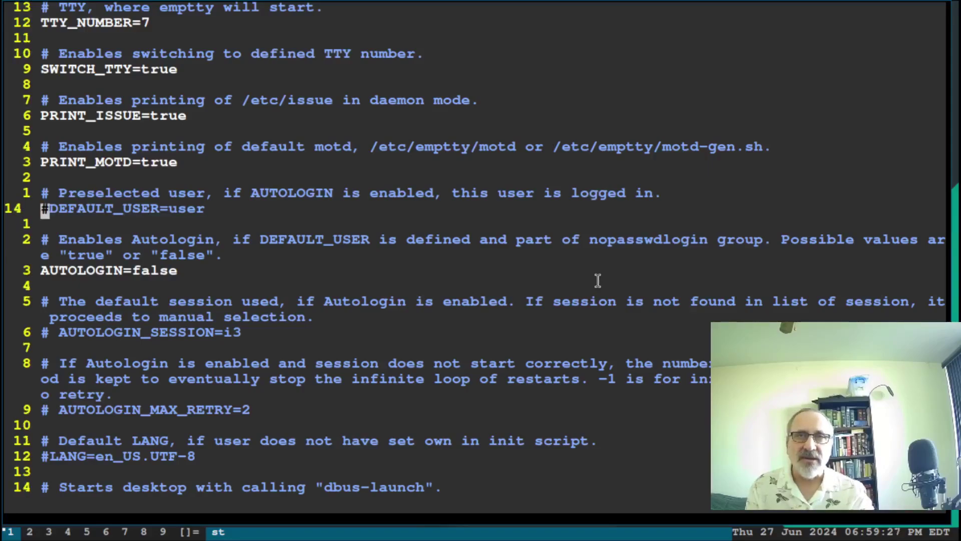
pyautogui.press('x')
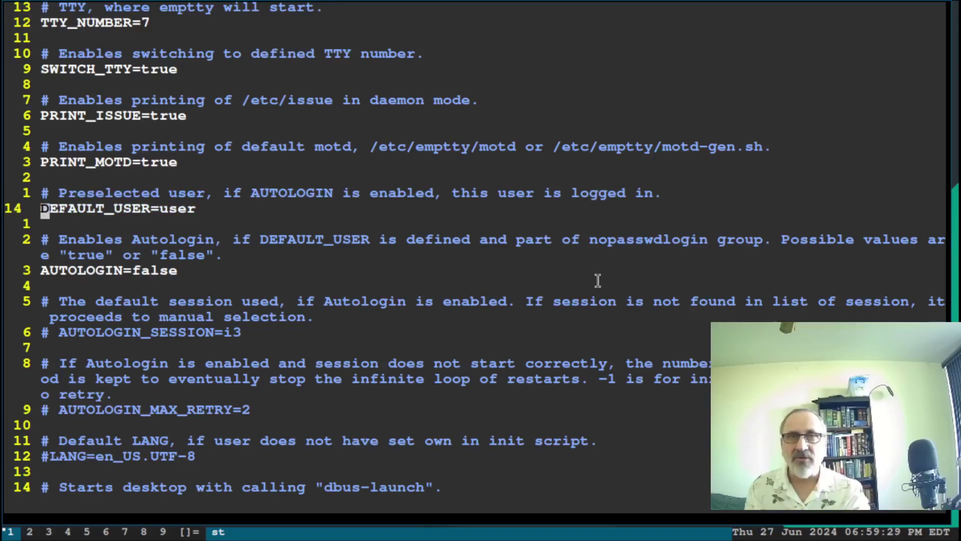
pyautogui.press('A')
pyautogui.press('BackSpace')
pyautogui.press('BackSpace')
pyautogui.press('BackSpace')
pyautogui.press('BackSpace')
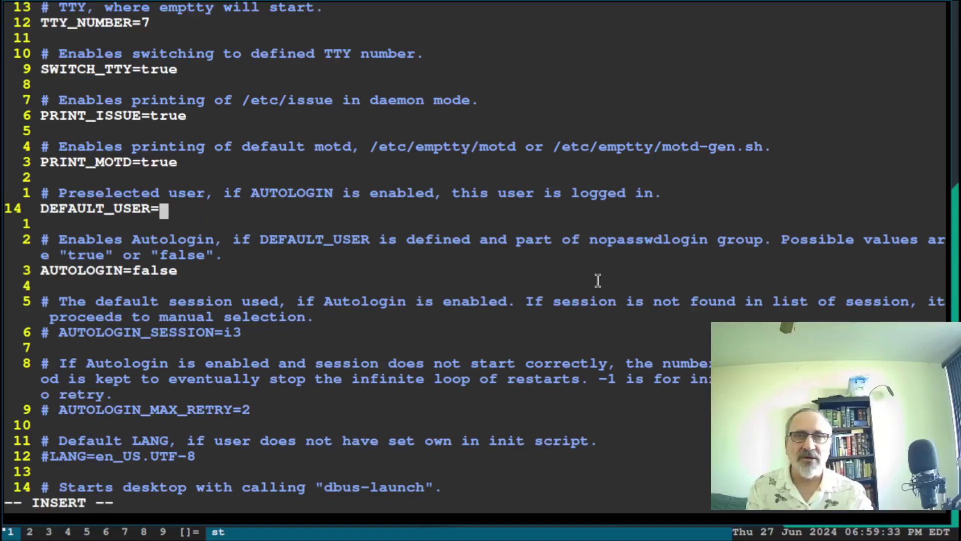
pyautogui.write('mench')
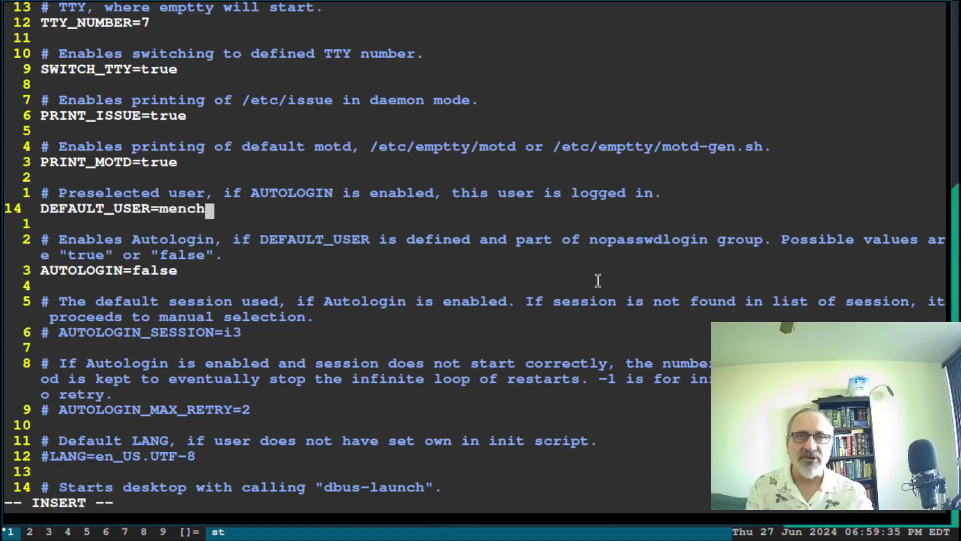
pyautogui.press('Escape')
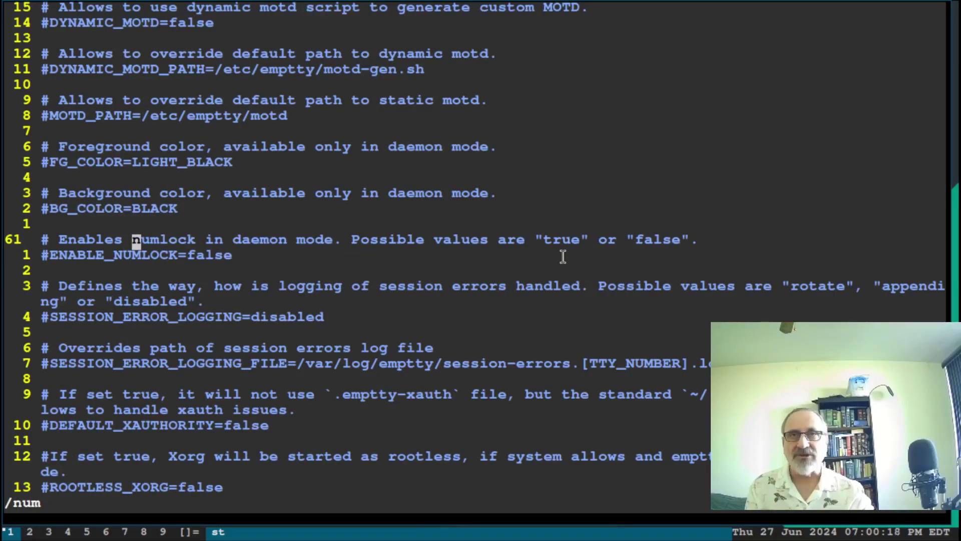
# Uncomment the ENABLE_NUMLOCK line and set it to true
pyautogui.press('j')
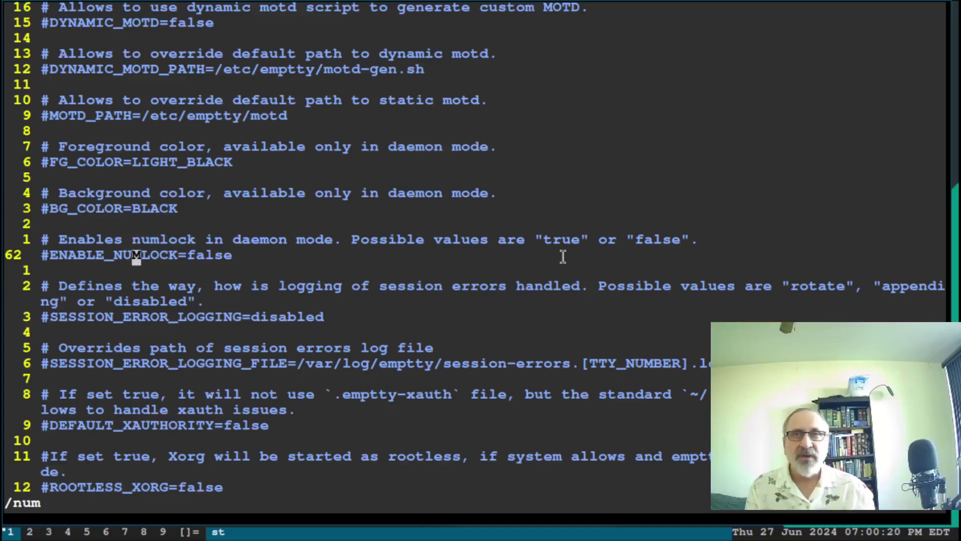
pyautogui.press('0')
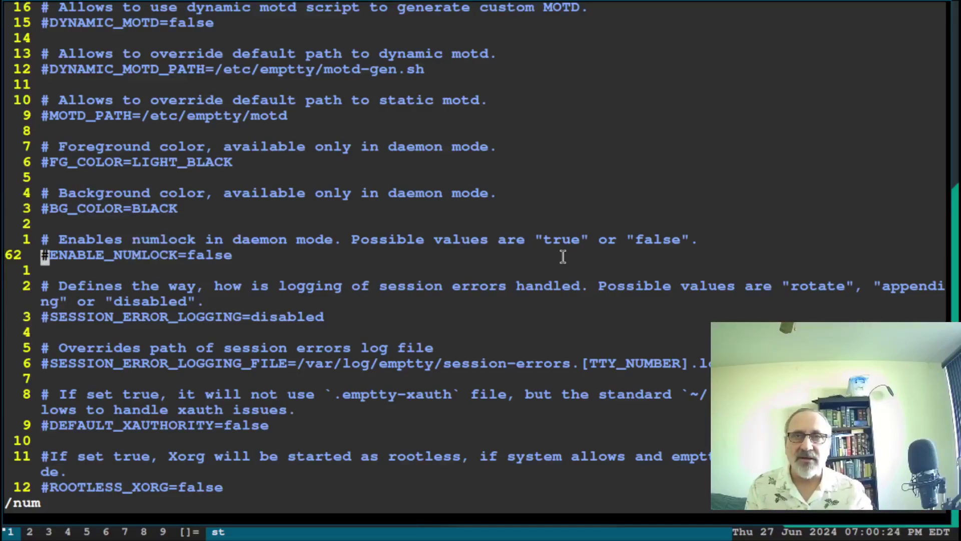
pyautogui.press('x')
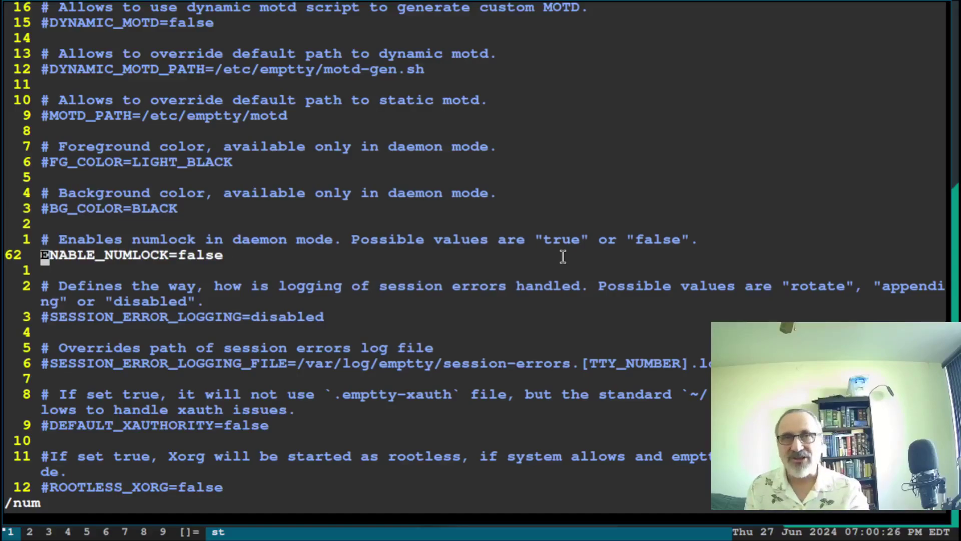
pyautogui.hotkey('shift', 'a')
pyautogui.press('BackSpace')
pyautogui.press('BackSpace')
pyautogui.press('BackSpace')
pyautogui.press('BackSpace')
pyautogui.press('BackSpace')
pyautogui.write('true')
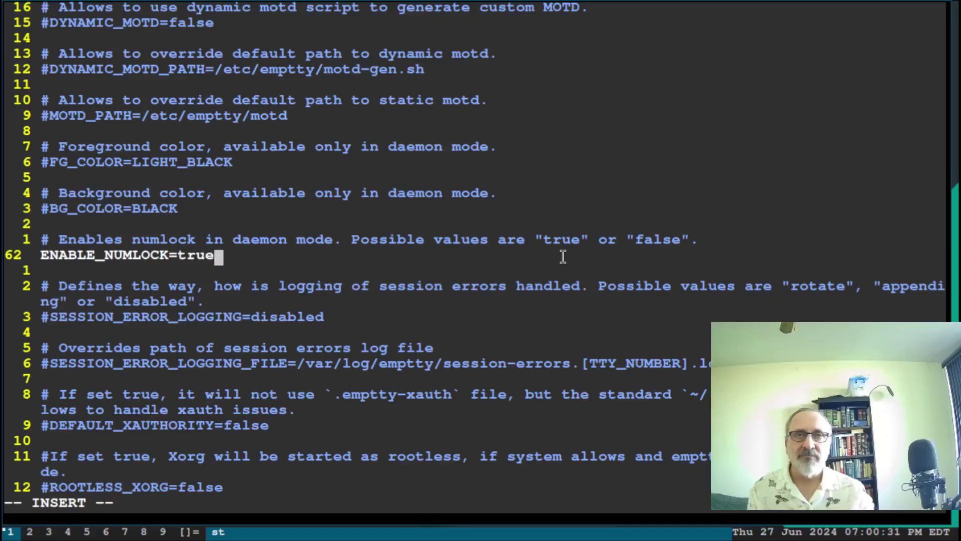
pyautogui.press('Escape')
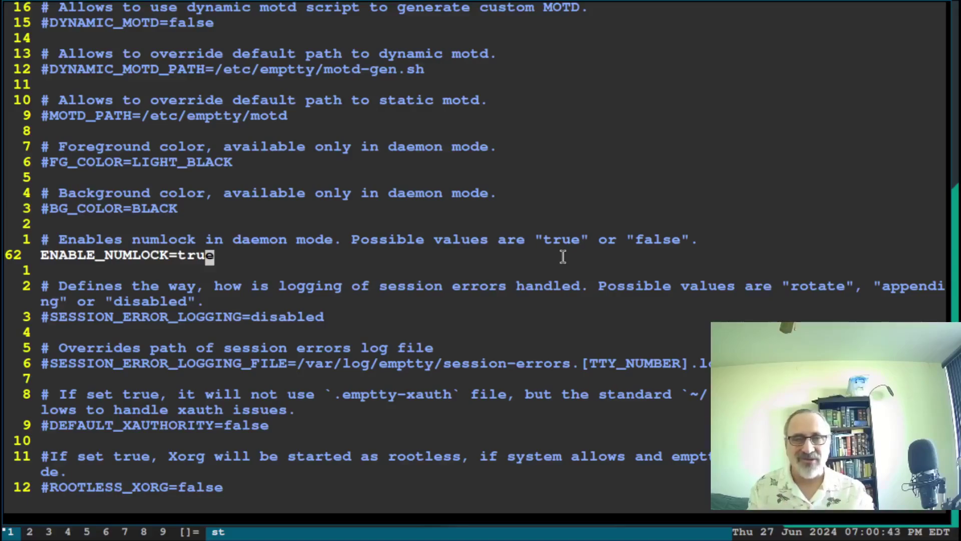
# Save the conf file and quit vim, then reboot the system
pyautogui.write(':wq')
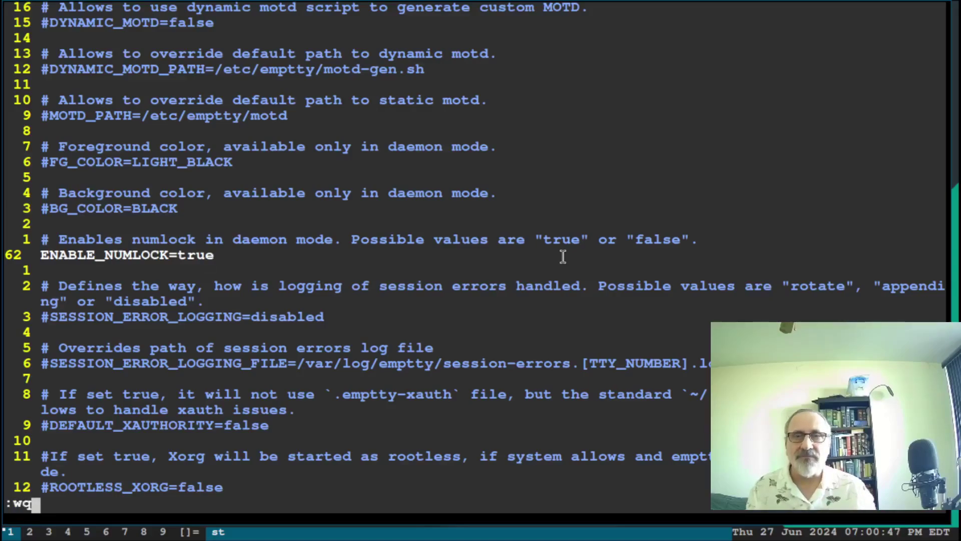
pyautogui.press('Return')
pyautogui.write('reboot')
pyautogui.press('Return')
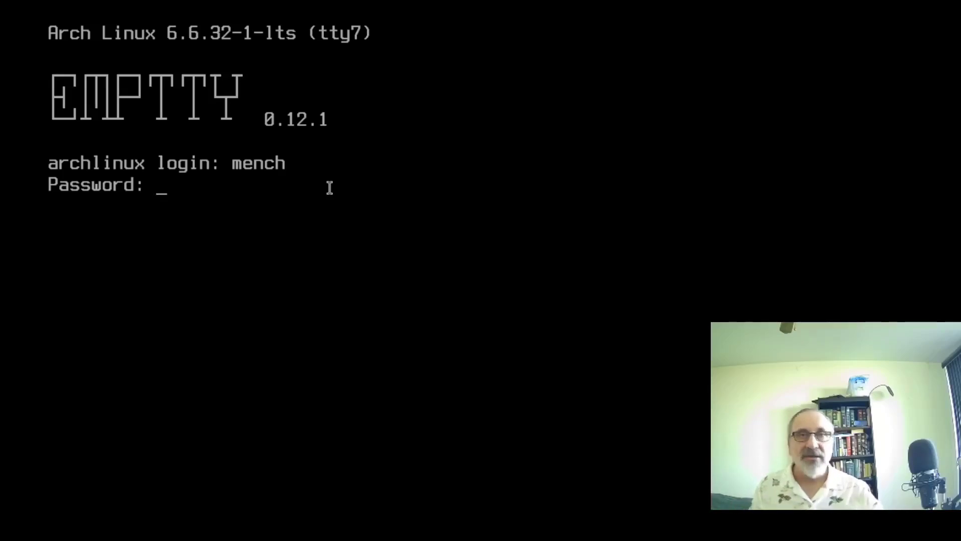
# Log in at the emptty prompt with the account password and select session 4 for Qtile
pyautogui.press('Return')
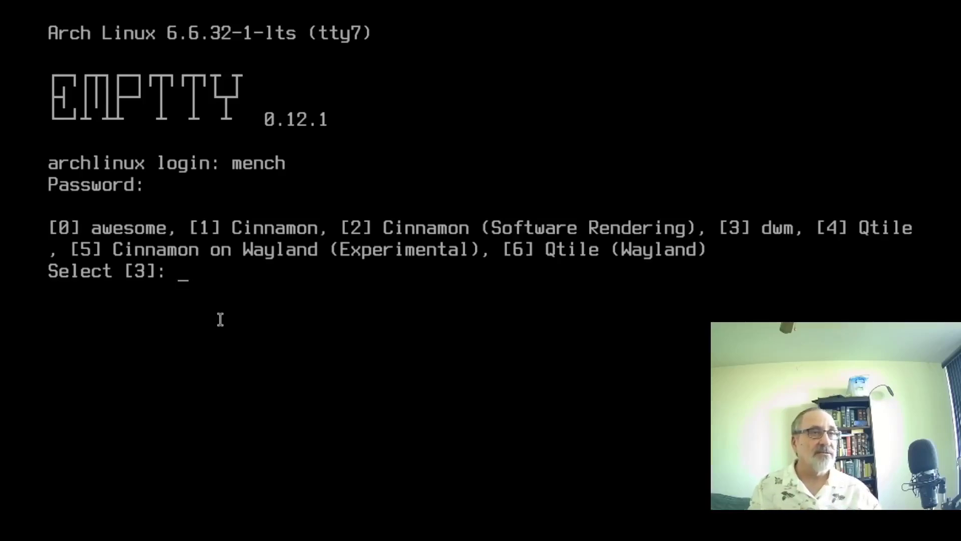
pyautogui.write('4')
pyautogui.press('Return')
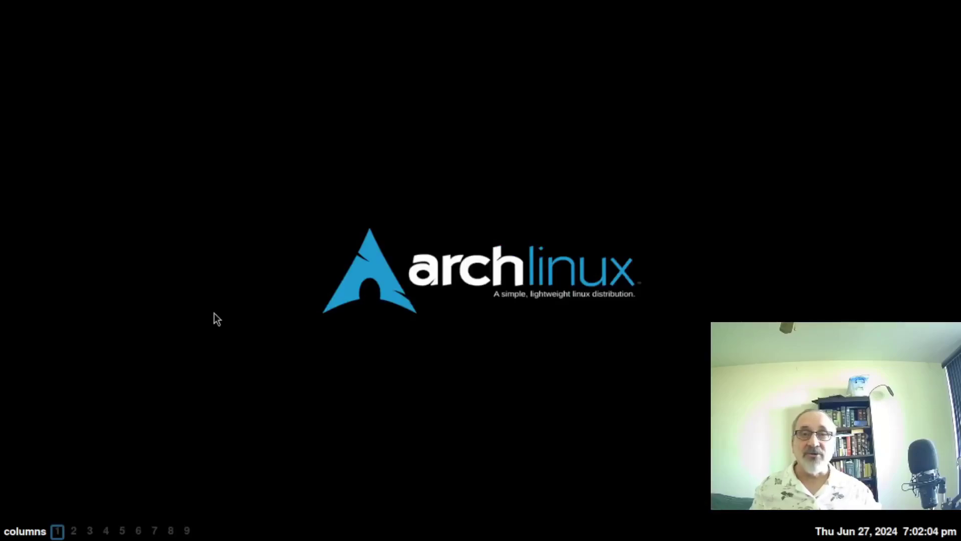
# Quit Qtile and log back in with the account password, selecting session 3 for dwm
pyautogui.press('super+ctrl+q')
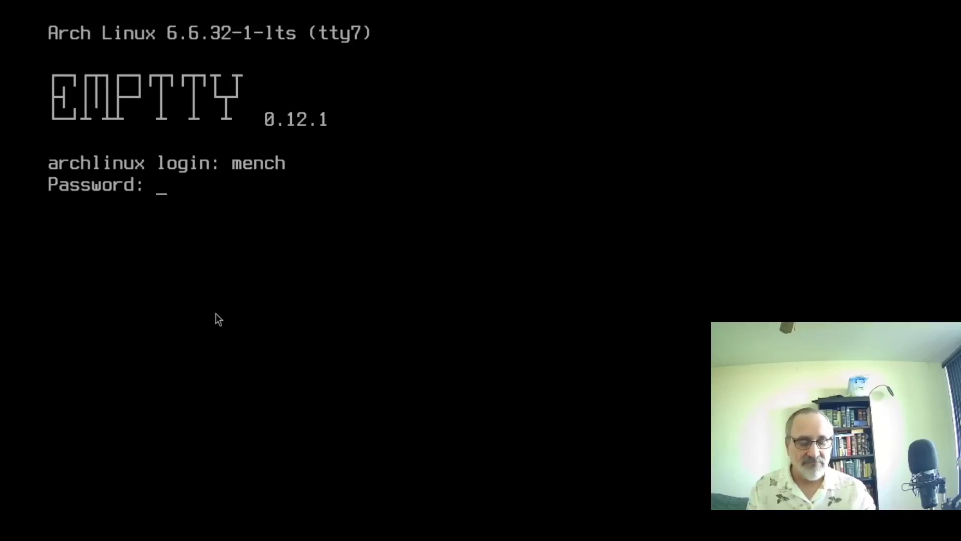
pyautogui.press('Return')
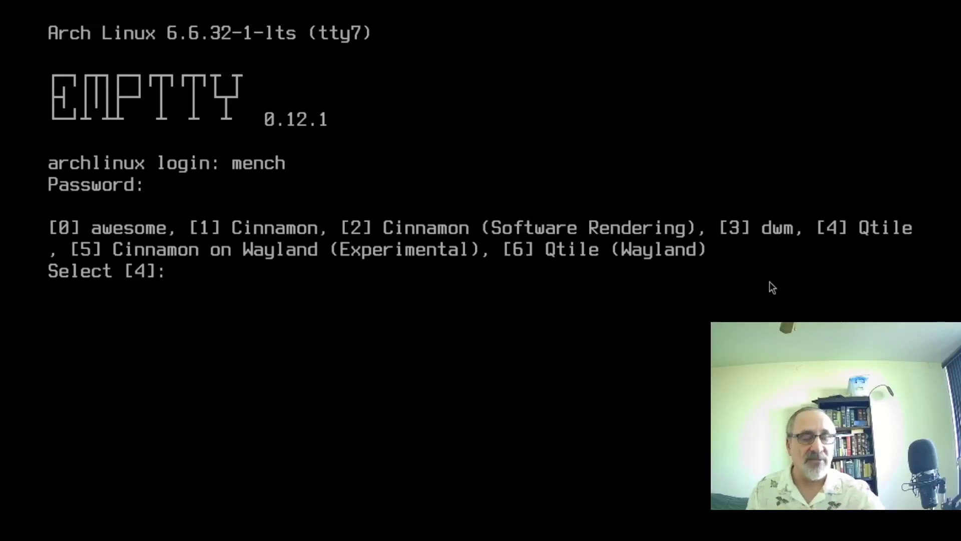
pyautogui.write('3')
pyautogui.press('Return')
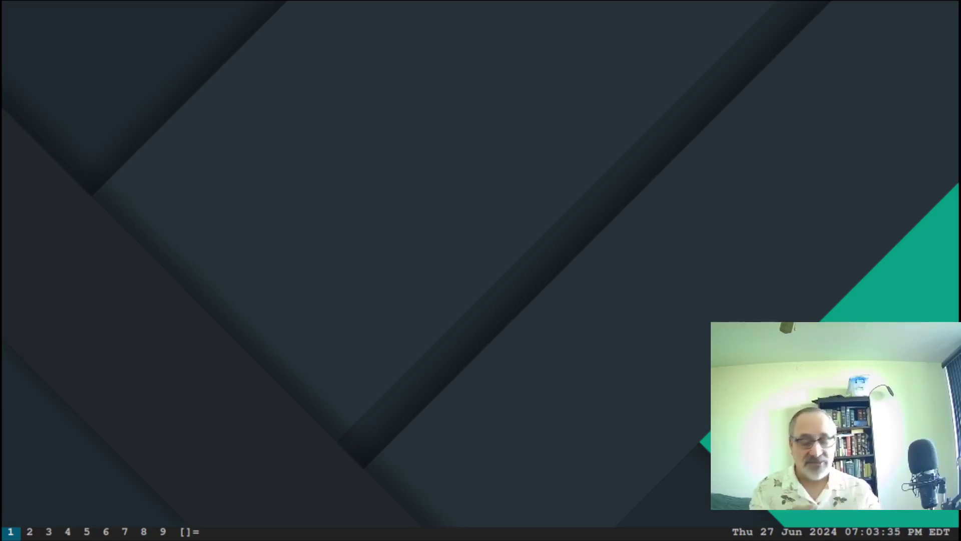
# Quit dwm and log in again with the account password, accepting the preselected dwm session
pyautogui.press('super+shift+q')
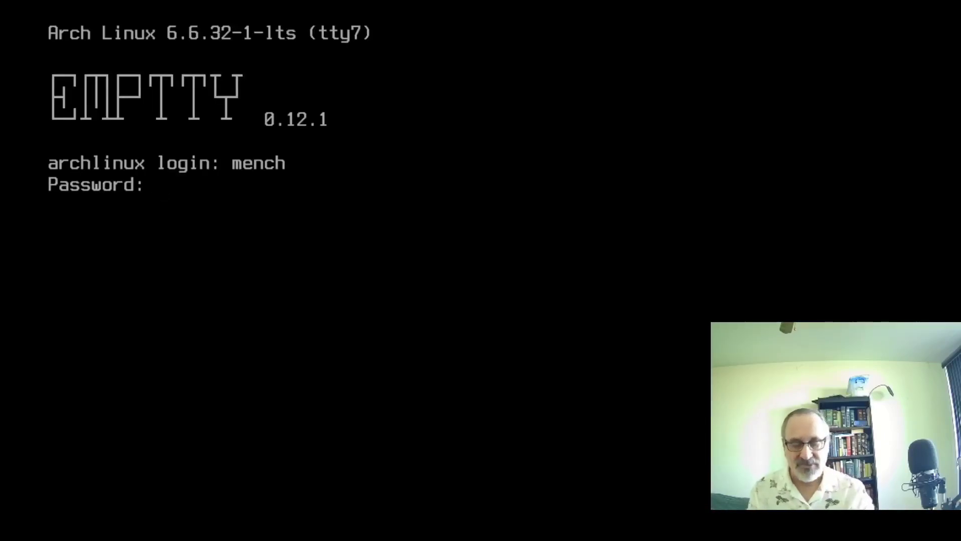
pyautogui.press('Return')
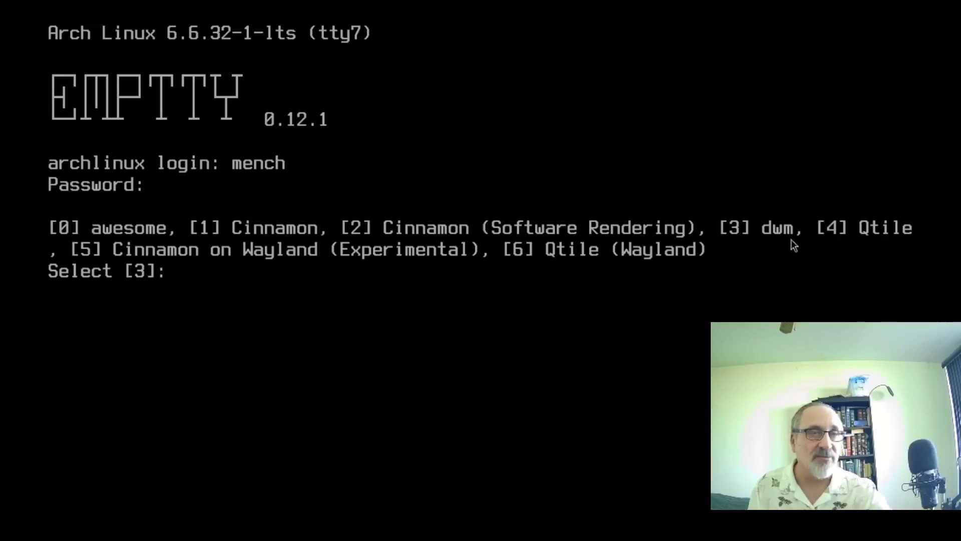
pyautogui.press('Return')
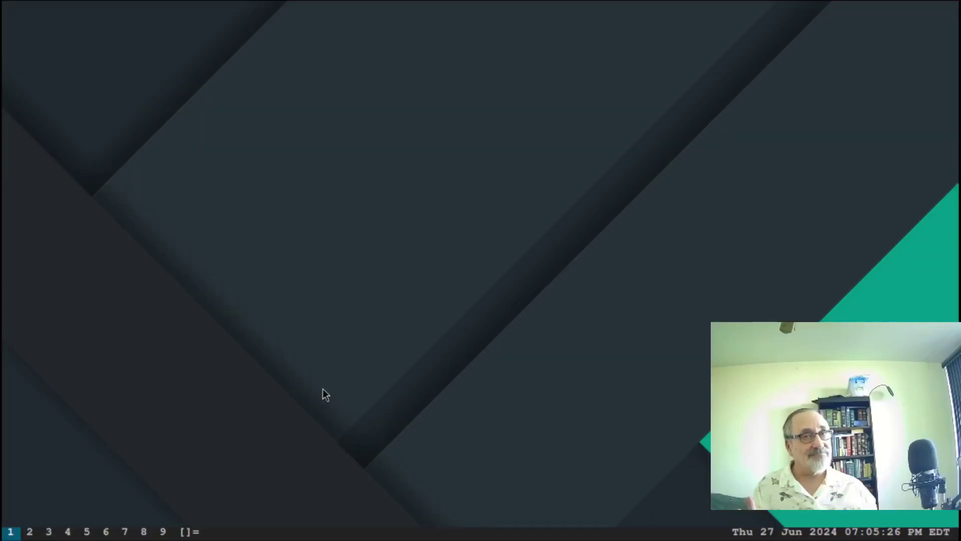